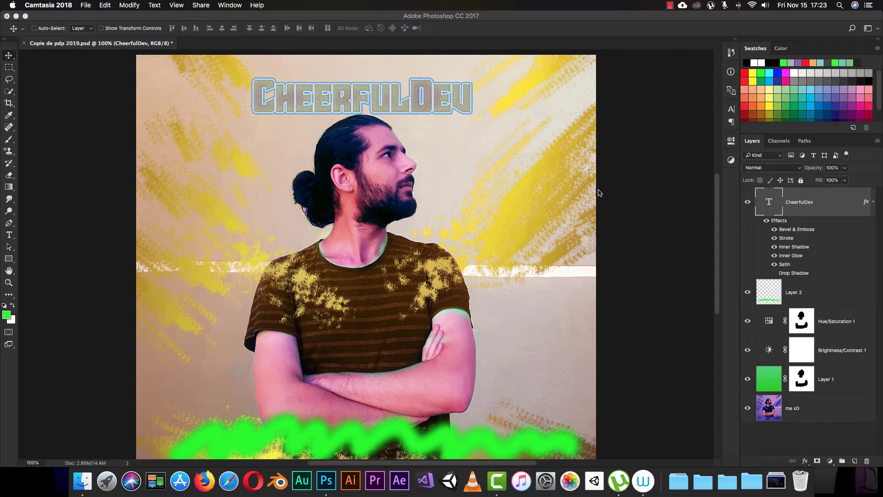
# Delete the CheerfulDev text layer and the green brush-stroke layer below it
pyautogui.press('BackSpace')
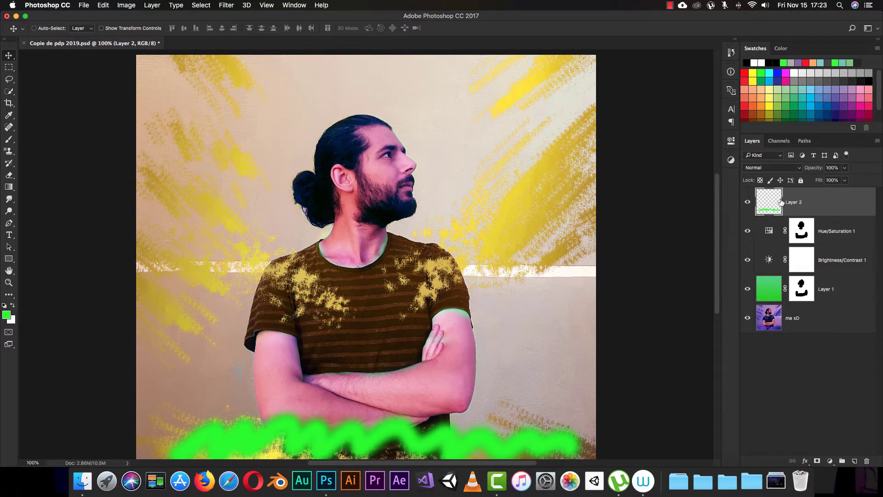
pyautogui.press('BackSpace')
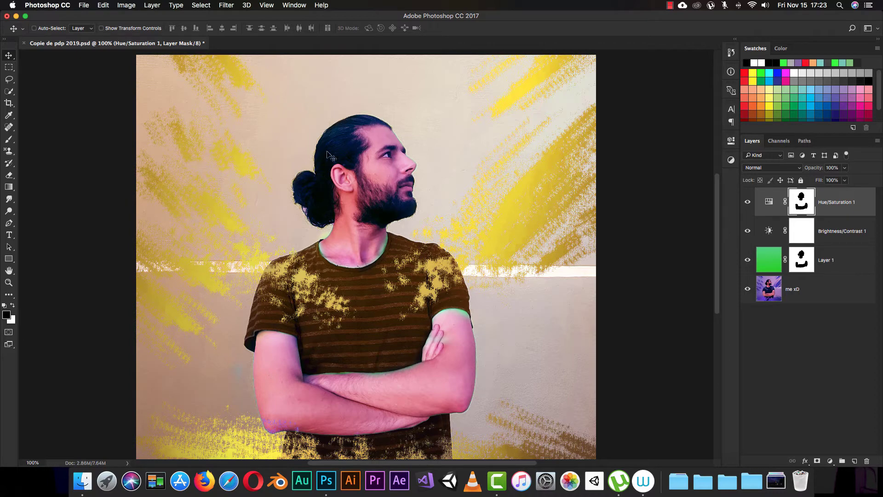
# Add a text layer reading TEST in the upper-left area of the image
pyautogui.press('t')
pyautogui.moveTo(227, 117); pyautogui.dragTo(226, 112)
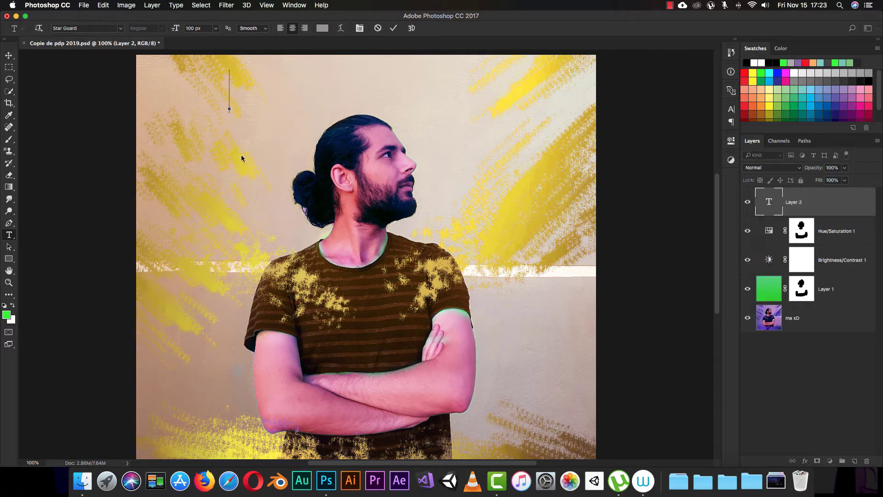
pyautogui.write('TEST')
pyautogui.press('super+Return')
pyautogui.press('v')
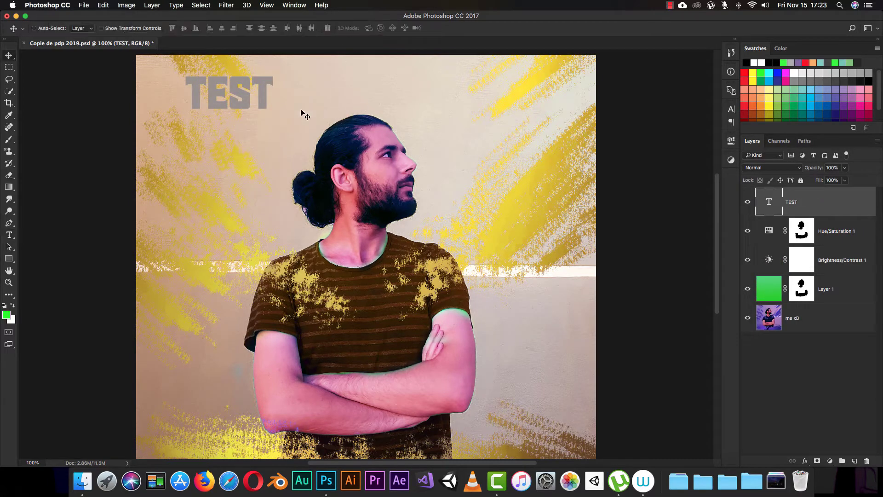
# Place an orange-filled rectangle of about 106 × 72 px close beside the TEST text, level with it
pyautogui.moveTo(9, 259); pyautogui.dragTo(42, 256)
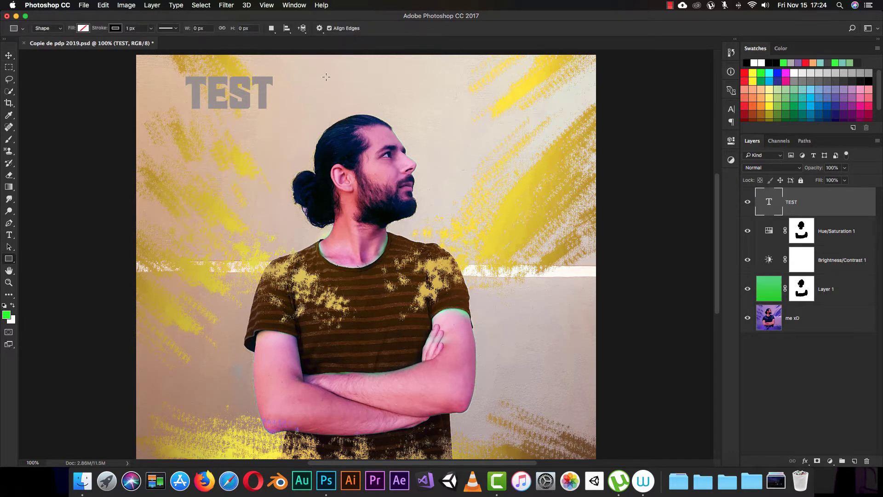
pyautogui.moveTo(323, 75); pyautogui.dragTo(371, 109)
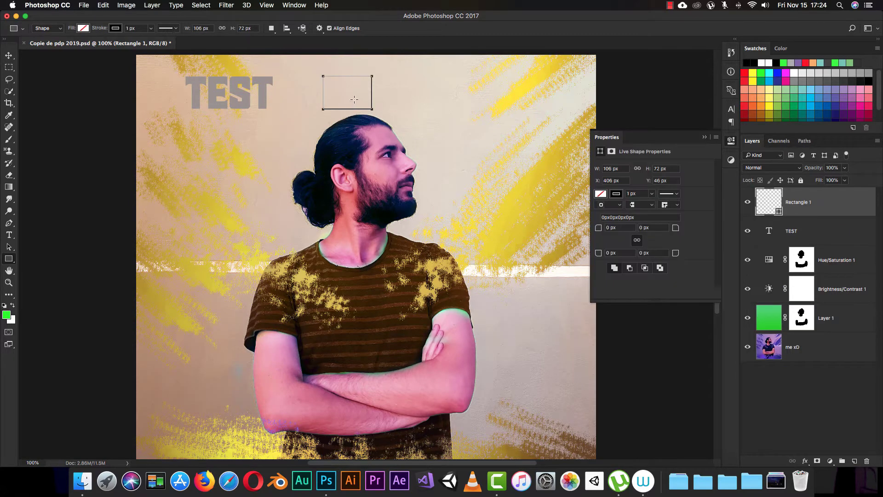
pyautogui.click(600, 193)
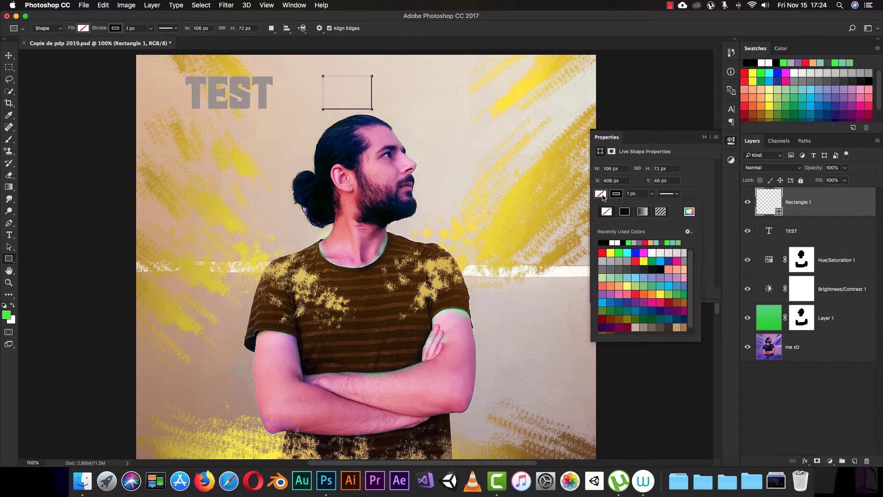
pyautogui.click(616, 286)
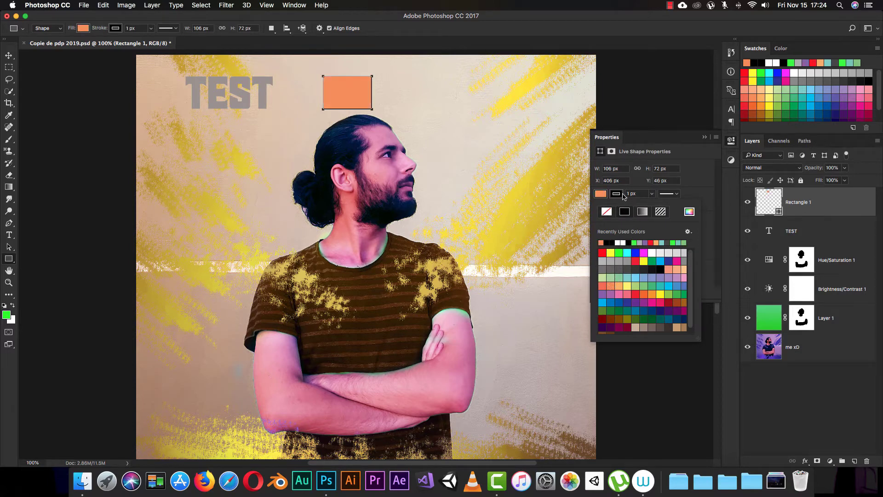
pyautogui.click(704, 137)
pyautogui.click(704, 137)
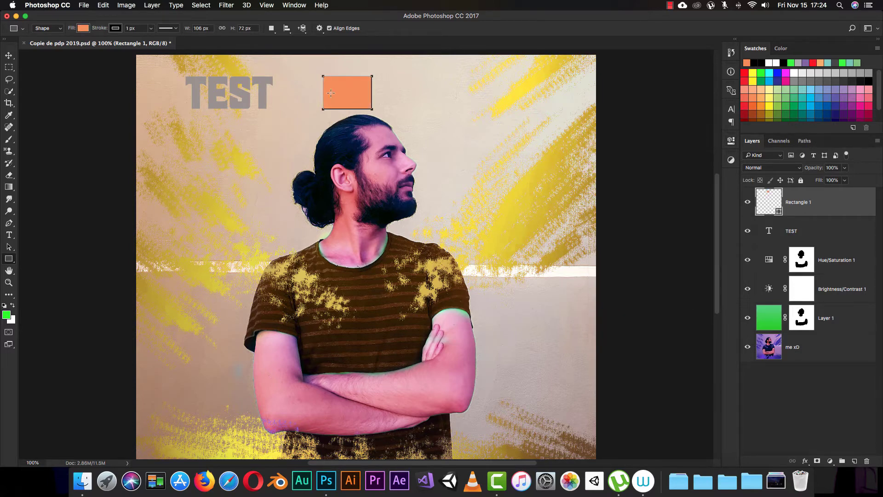
pyautogui.press('v')
pyautogui.moveTo(354, 104); pyautogui.dragTo(330, 105)
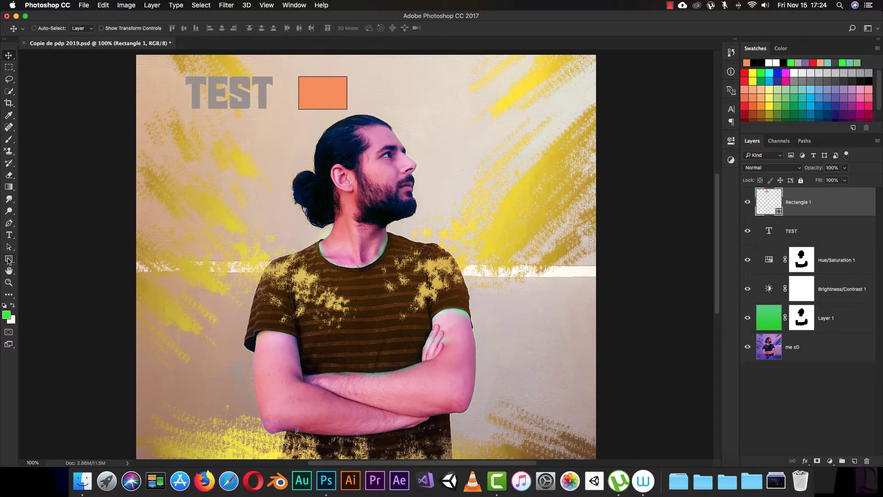
# Place a light green circle of about 93 px diameter on the far side of the orange rectangle, level with it
pyautogui.click(8, 259)
pyautogui.click(44, 275)
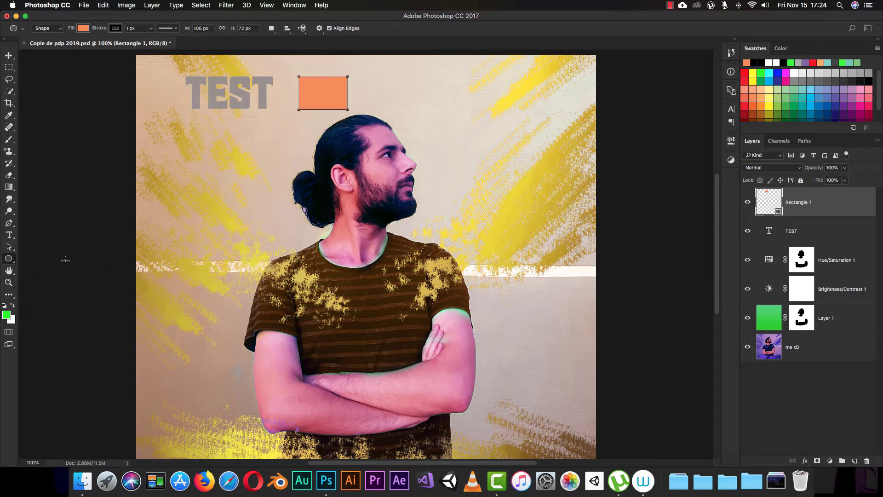
pyautogui.moveTo(410, 88); pyautogui.dragTo(453, 131)
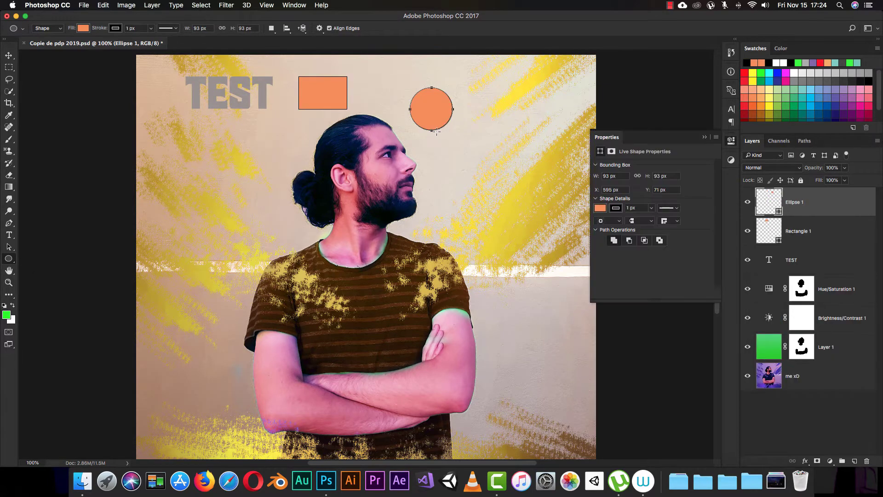
pyautogui.click(600, 209)
pyautogui.click(639, 300)
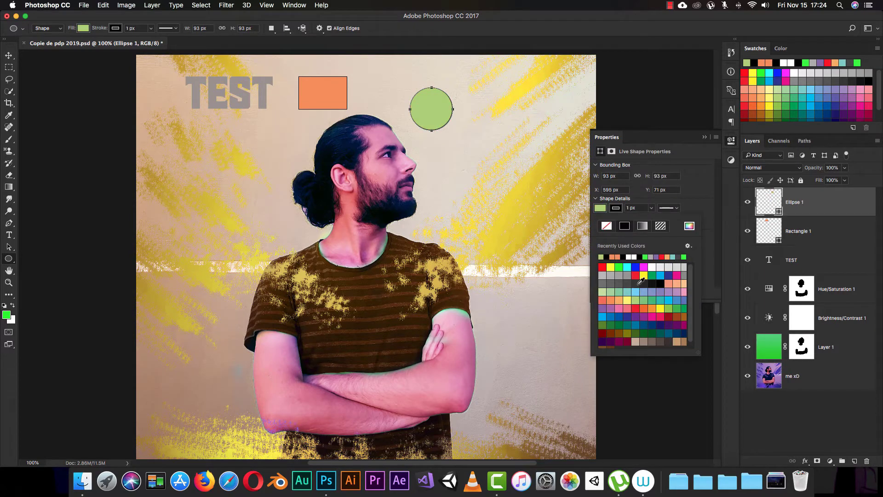
pyautogui.click(703, 137)
pyautogui.press('v')
pyautogui.moveTo(437, 116); pyautogui.dragTo(408, 101)
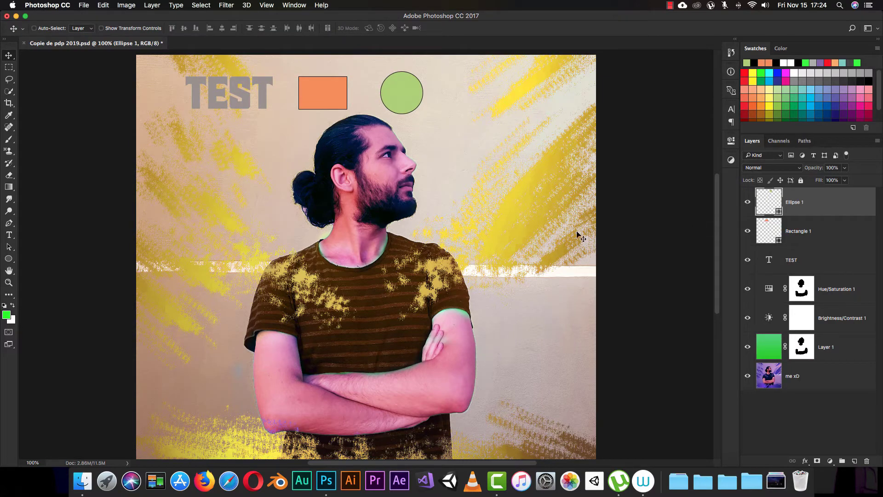
# Hide the me xD photo, Layer 1, and the Hue/Saturation and Brightness/Contrast adjustment layers
pyautogui.press('super+plus')
pyautogui.moveTo(352, 190); pyautogui.dragTo(417, 257)
pyautogui.click(748, 375)
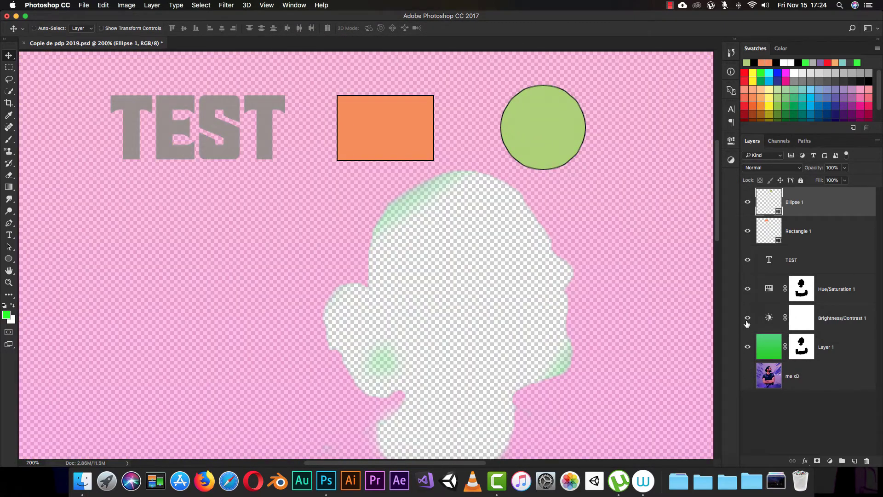
pyautogui.click(747, 288)
pyautogui.click(748, 346)
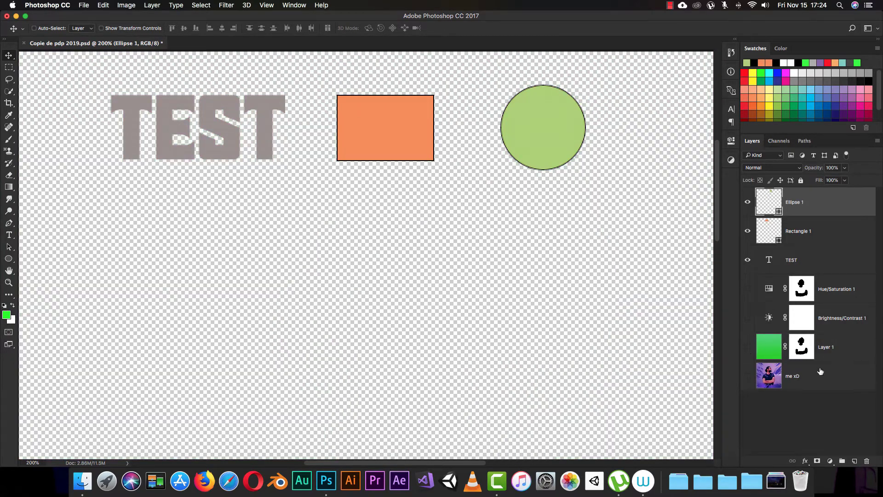
# Create a new empty layer and place it directly beneath the TEST text layer
pyautogui.click(843, 429)
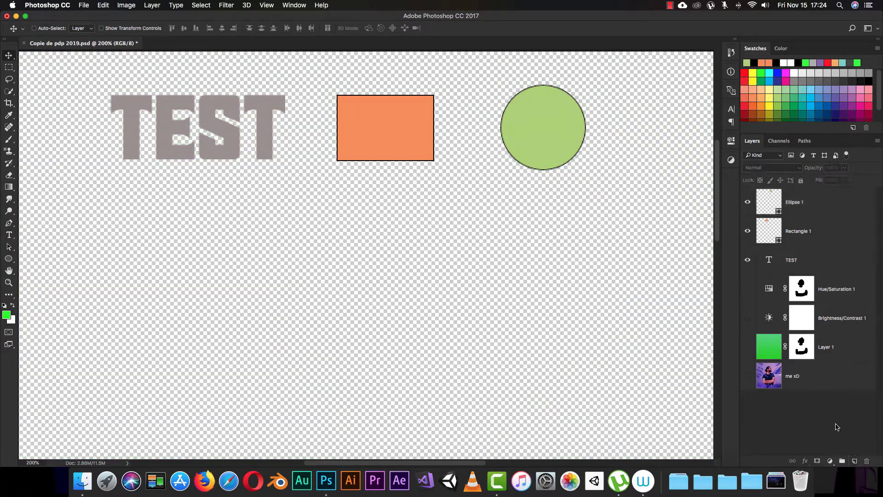
pyautogui.click(853, 460)
pyautogui.moveTo(811, 207); pyautogui.dragTo(801, 304)
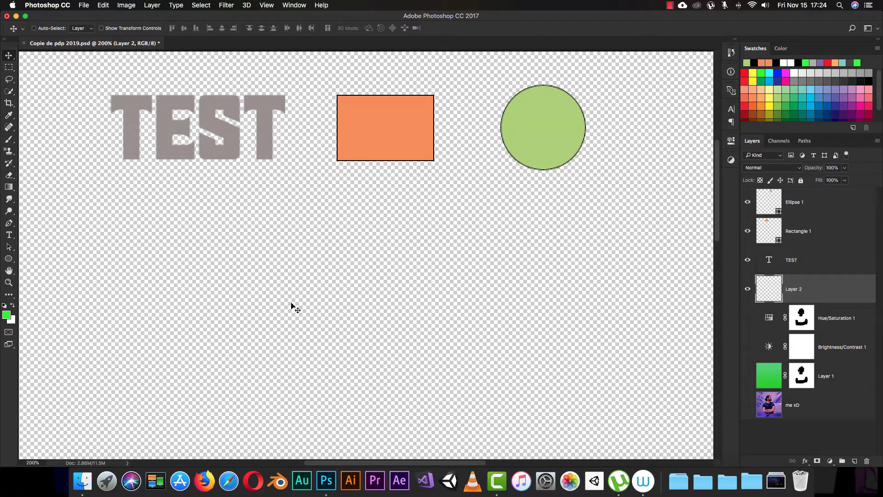
# Reset the colors with white as foreground and fill the new layer with white using the Paint Bucket
pyautogui.press('g')
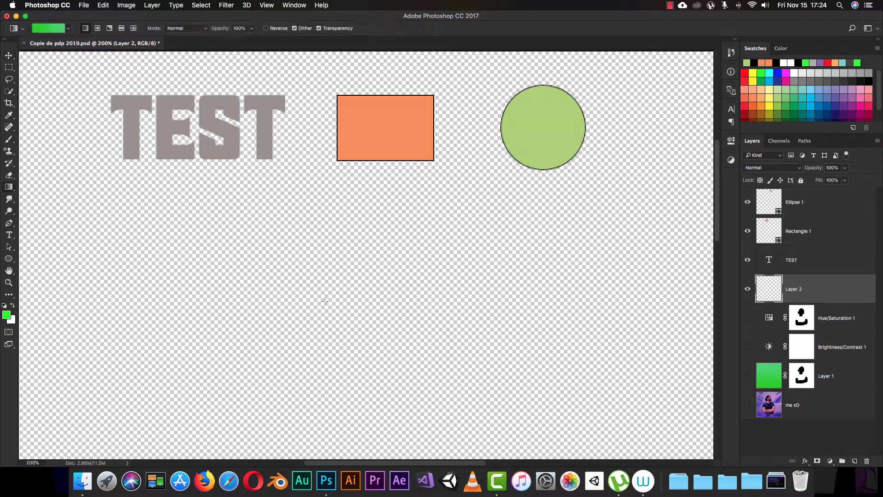
pyautogui.press('d')
pyautogui.press('x')
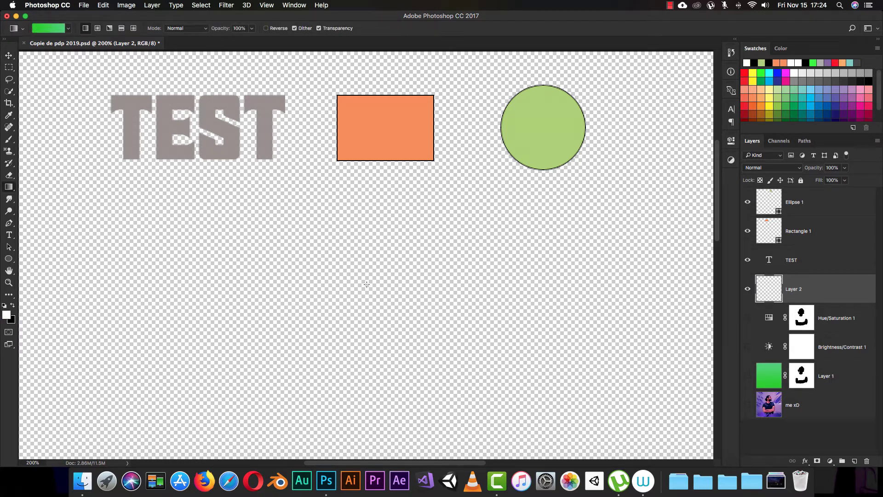
pyautogui.press('super+minus')
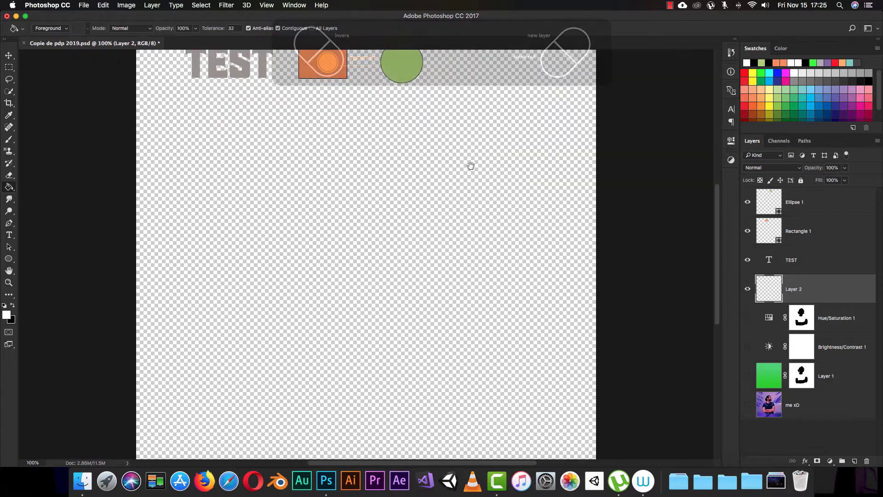
pyautogui.hotkey('shift', 'g')
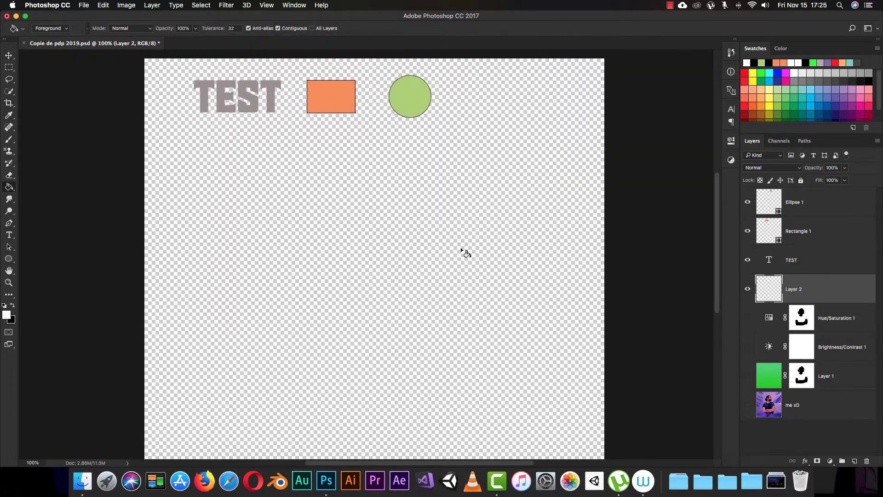
pyautogui.click(417, 242)
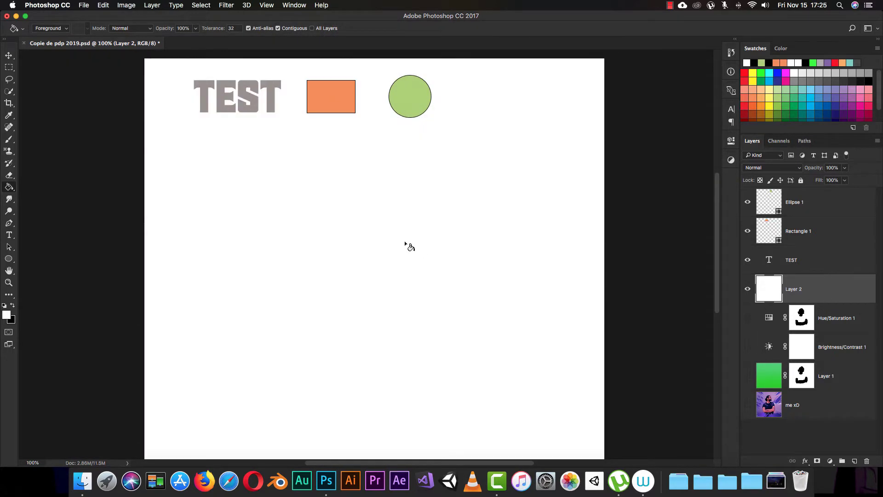
# Scale the TEST text, rectangle and circle together to about 161% and reposition them across the upper part of the canvas
pyautogui.click(792, 250)
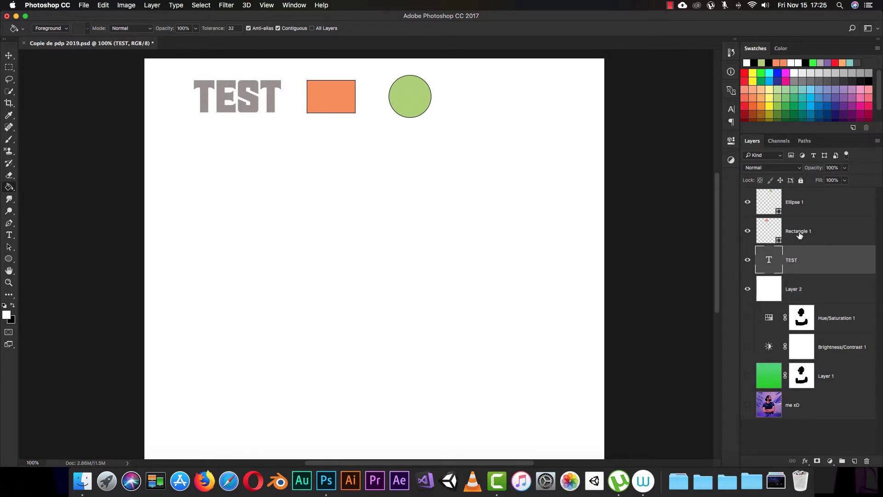
pyautogui.keyDown('shift'); pyautogui.click(793, 205); pyautogui.keyUp('shift')
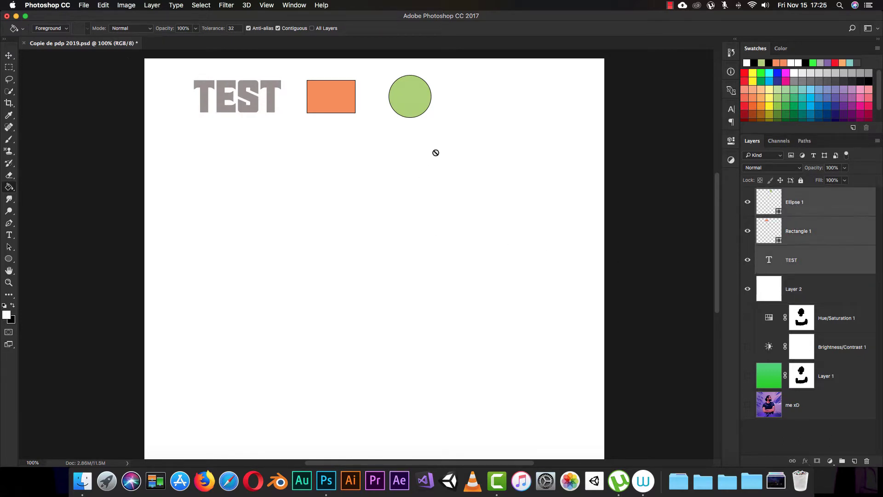
pyautogui.press('super+t')
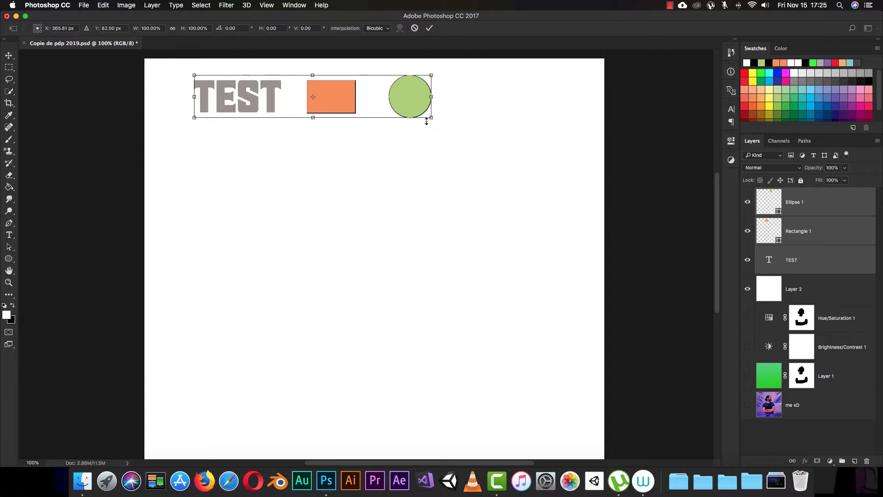
pyautogui.moveTo(430, 119); pyautogui.dragTo(558, 238)
pyautogui.moveTo(428, 119); pyautogui.dragTo(426, 156)
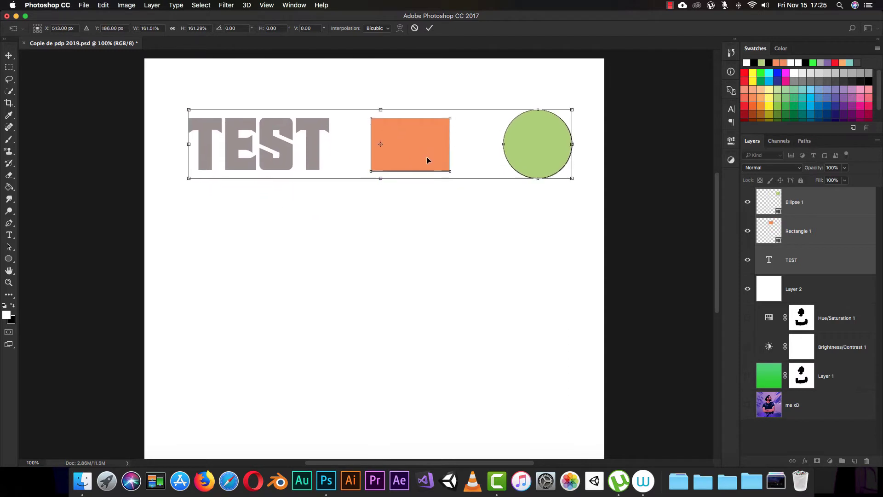
pyautogui.press('Return')
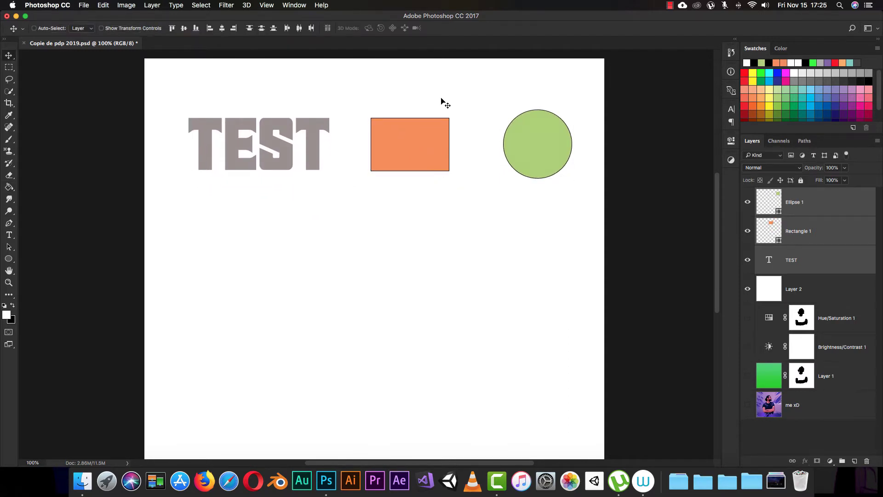
# Open the Layer Style settings for the TEST text layer and enable the Stroke effect
pyautogui.press('super+plus')
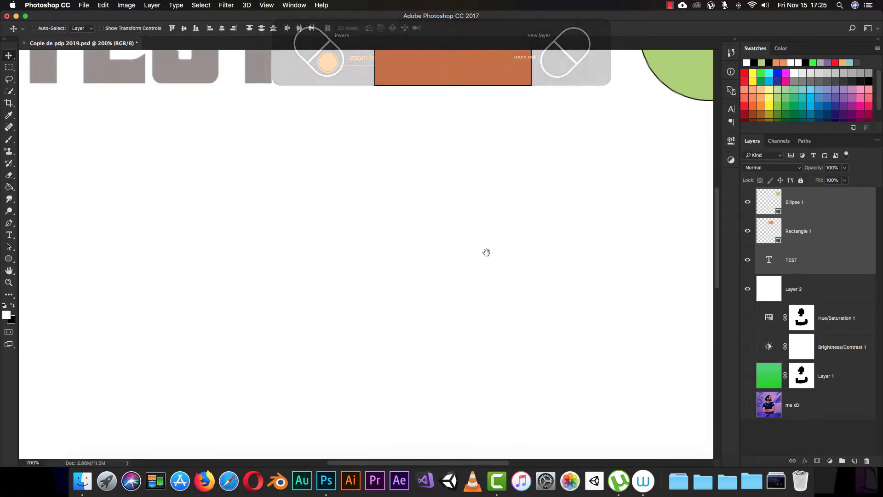
pyautogui.press('super+plus')
pyautogui.scroll(3, 559, 303)
pyautogui.hscroll(-1, 558, 304)
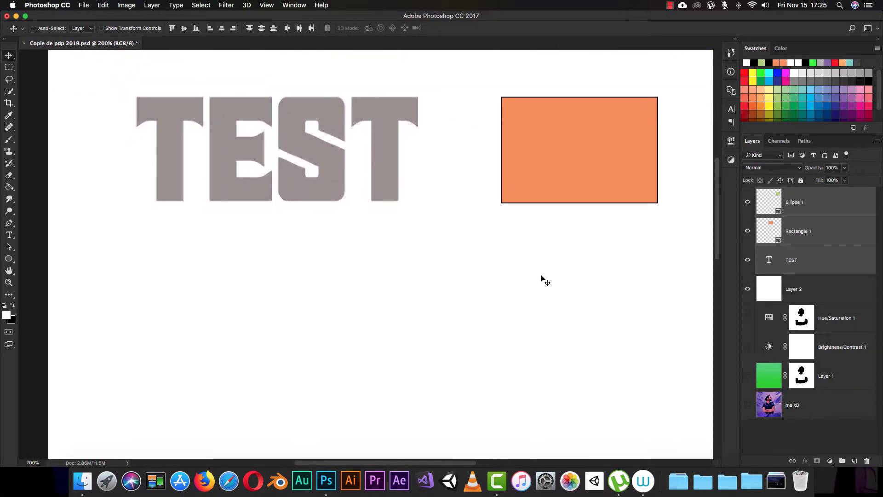
pyautogui.click(818, 261)
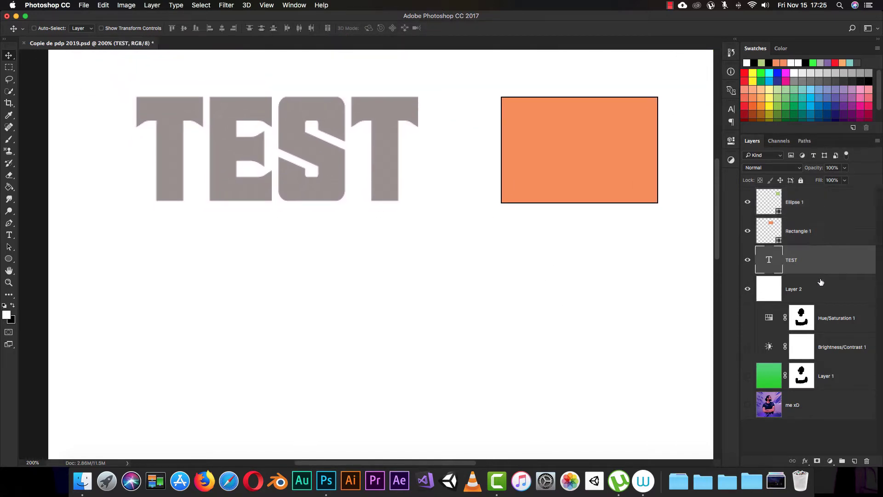
pyautogui.click(805, 460)
pyautogui.click(830, 359)
pyautogui.moveTo(288, 153); pyautogui.dragTo(535, 72)
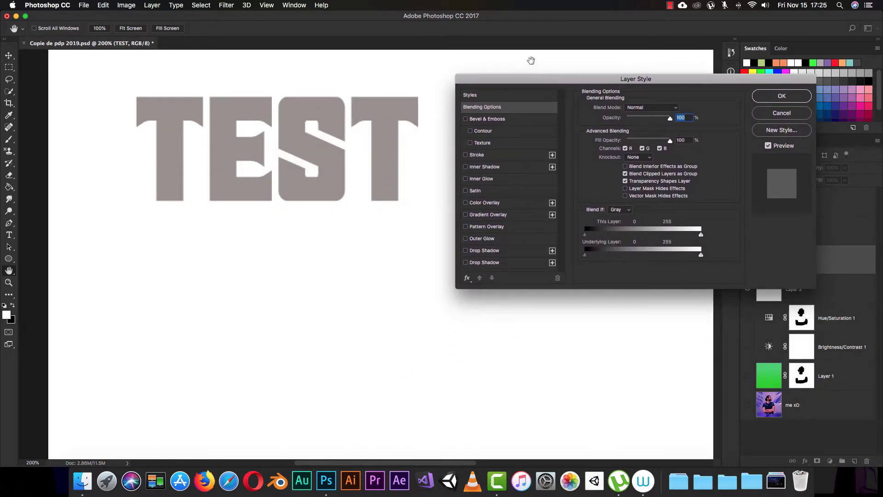
pyautogui.click(477, 155)
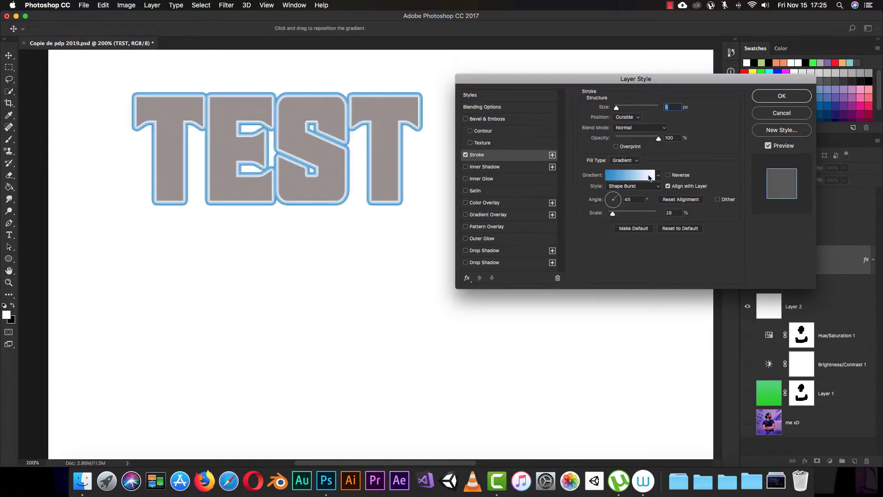
# Set the stroke's fill type to Color and choose a very dark, nearly black brown
pyautogui.click(625, 160)
pyautogui.click(619, 155)
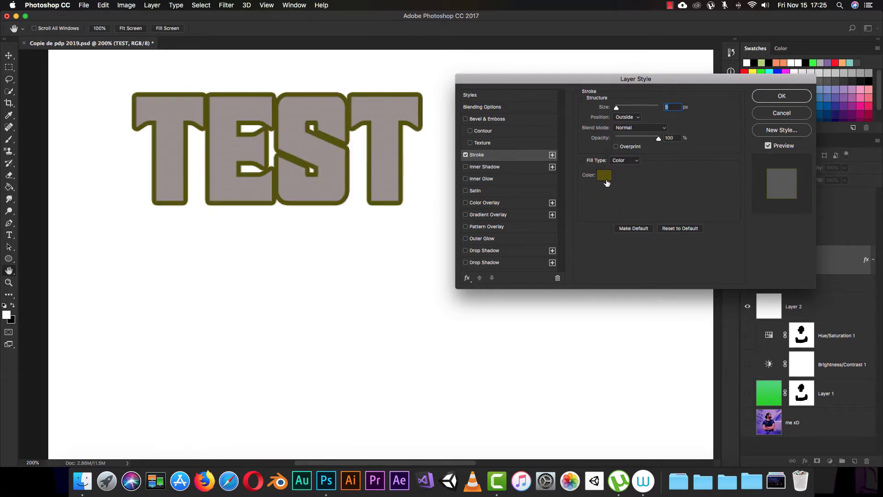
pyautogui.click(606, 177)
pyautogui.moveTo(611, 178); pyautogui.dragTo(590, 194)
pyautogui.click(708, 88)
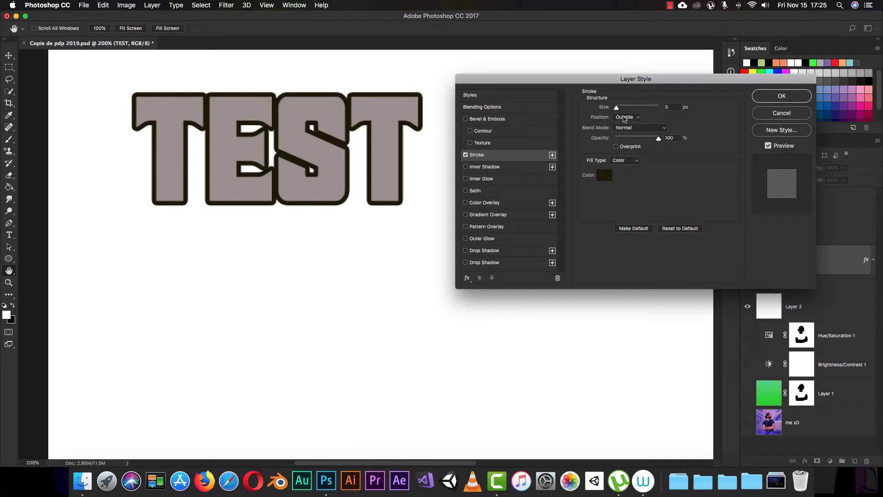
# Lower the TEST text stroke's opacity to 65% and apply the layer style
pyautogui.moveTo(658, 141); pyautogui.dragTo(643, 140)
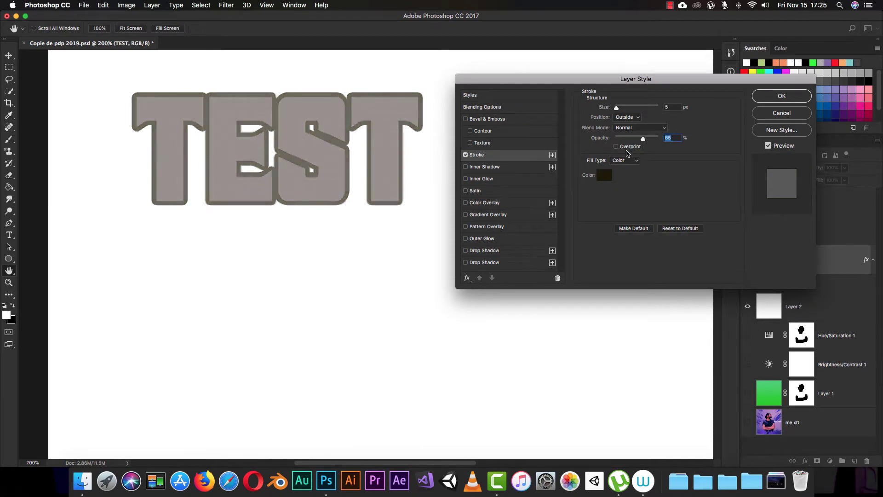
pyautogui.click(768, 98)
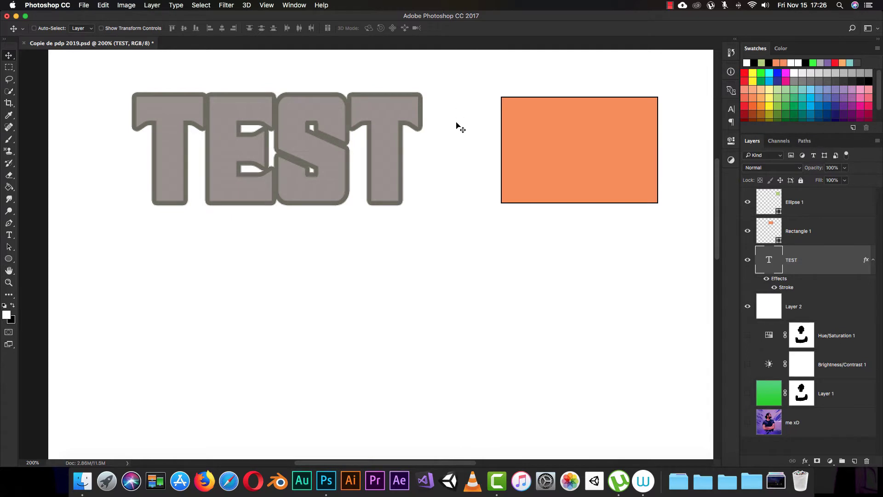
# Open the Layer Style settings for the orange rectangle's layer and enable the Stroke effect
pyautogui.moveTo(518, 156); pyautogui.dragTo(390, 162)
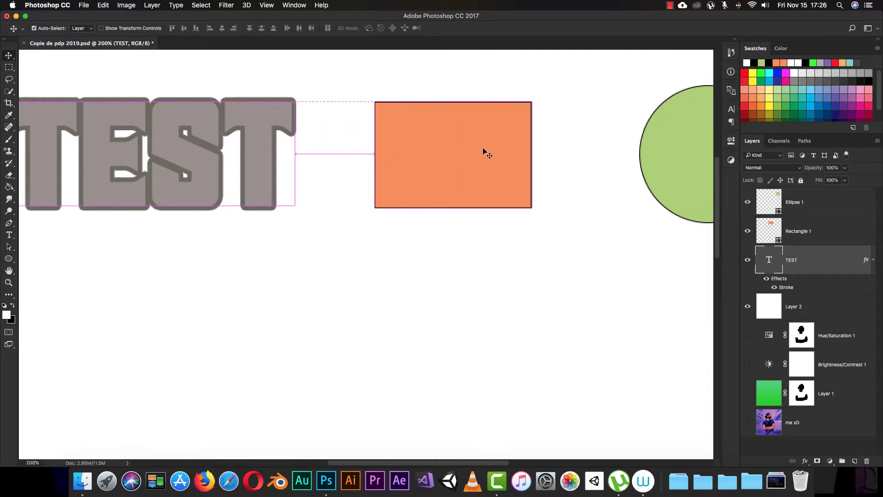
pyautogui.keyDown('super'); pyautogui.click(484, 145); pyautogui.keyUp('super')
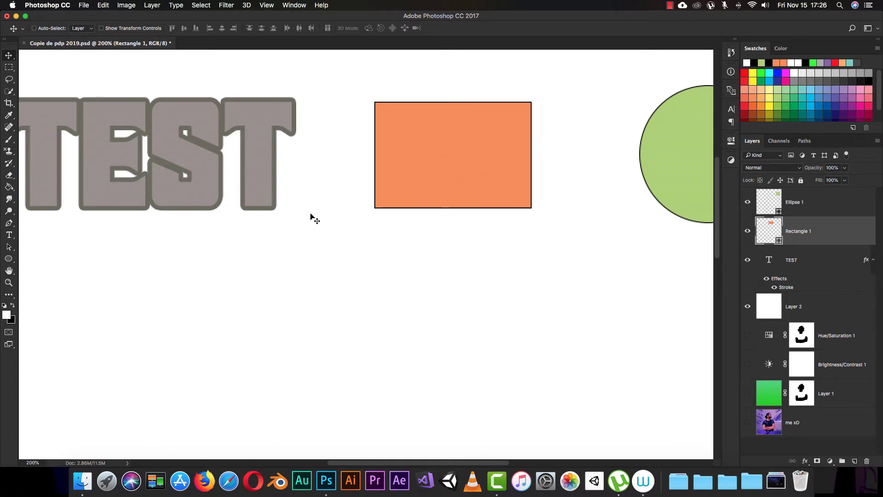
pyautogui.click(806, 460)
pyautogui.click(818, 359)
pyautogui.moveTo(500, 78); pyautogui.dragTo(612, 64)
pyautogui.click(588, 140)
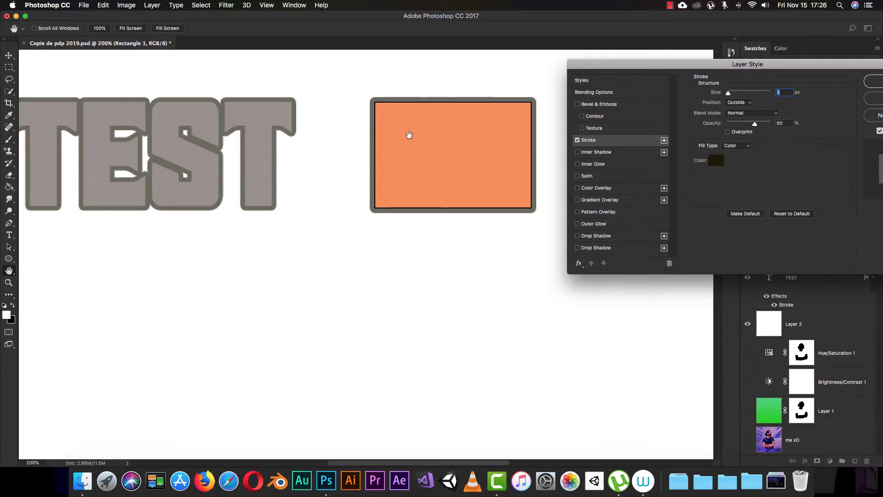
# Enable Bevel & Emboss on the rectangle with depth 355%, size 40 px, soften 7 px and direction Up
pyautogui.click(597, 104)
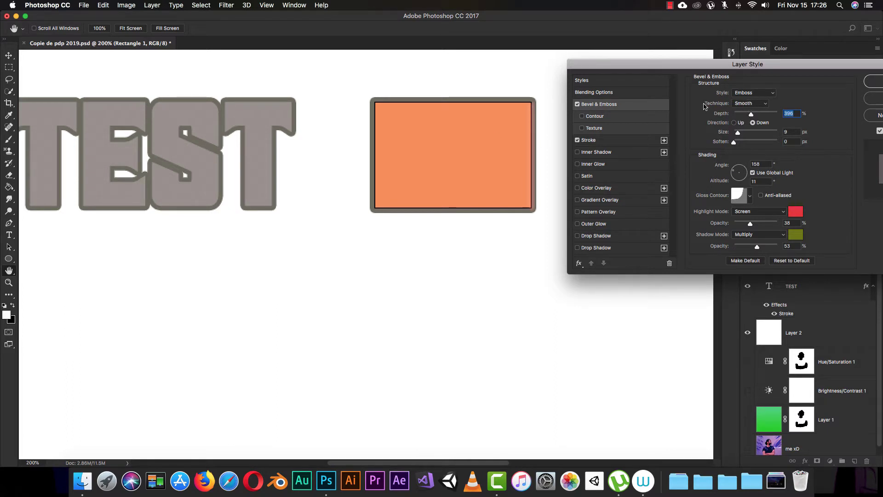
pyautogui.click(753, 92)
pyautogui.click(747, 79)
pyautogui.click(749, 93)
pyautogui.click(744, 99)
pyautogui.moveTo(751, 114)
pyautogui.mouseDown()
pyautogui.moveTo(775, 116)
pyautogui.moveTo(731, 131)
pyautogui.moveTo(736, 118)
pyautogui.moveTo(752, 121)
pyautogui.moveTo(742, 135)
pyautogui.moveTo(763, 135)
pyautogui.moveTo(735, 134)
pyautogui.moveTo(769, 144)
pyautogui.moveTo(753, 143)
pyautogui.mouseUp()
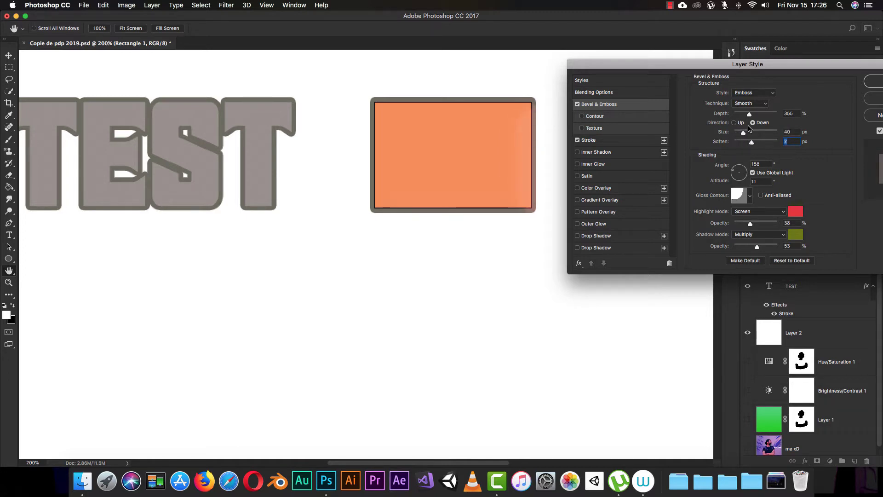
pyautogui.click(744, 124)
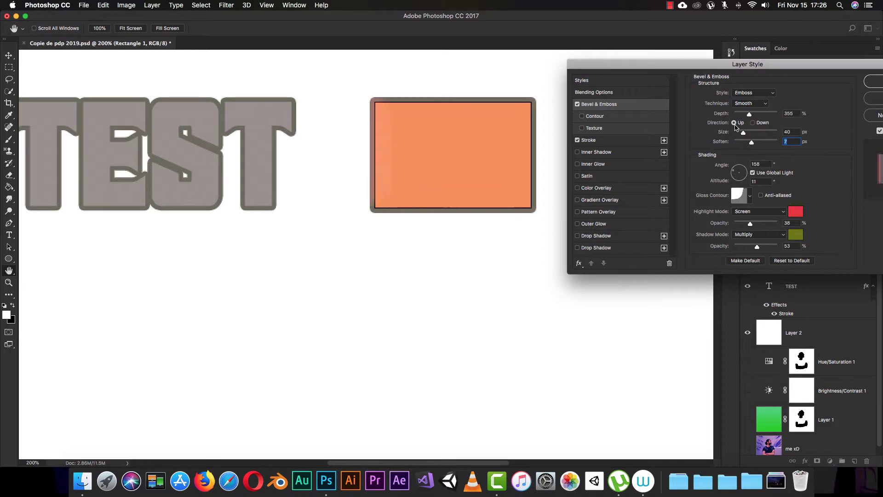
# Try the Chisel Hard technique on the rectangle's bevel and switch back to Smooth
pyautogui.click(759, 94)
pyautogui.click(764, 94)
pyautogui.click(749, 103)
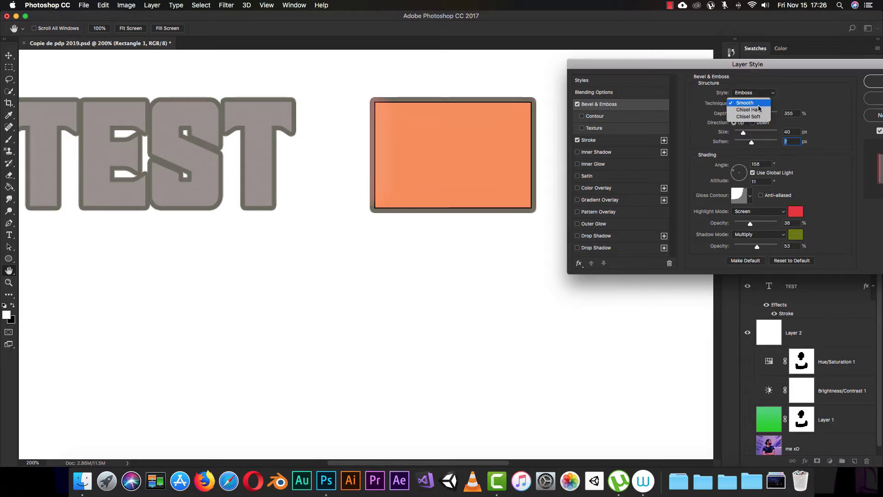
pyautogui.click(755, 111)
pyautogui.click(750, 103)
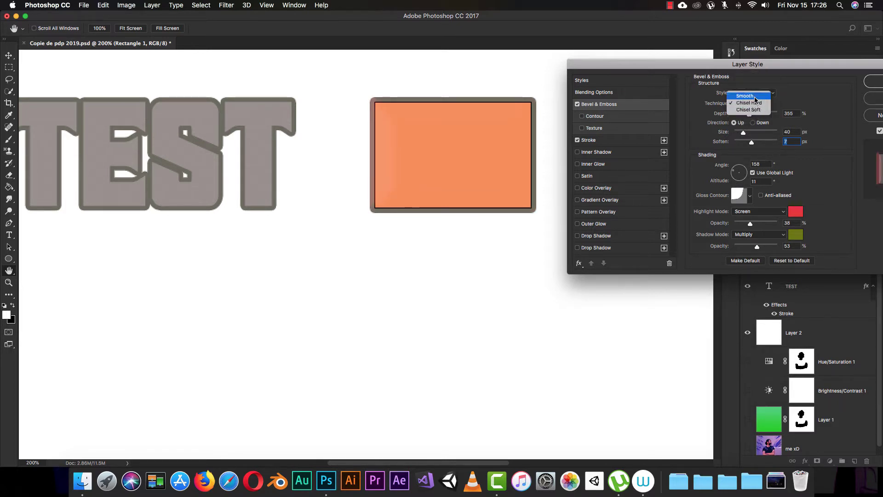
pyautogui.click(752, 103)
# Set the bevel style to Pillow Emboss with the Smooth technique and reduce its soften value to 1 px
pyautogui.click(772, 94)
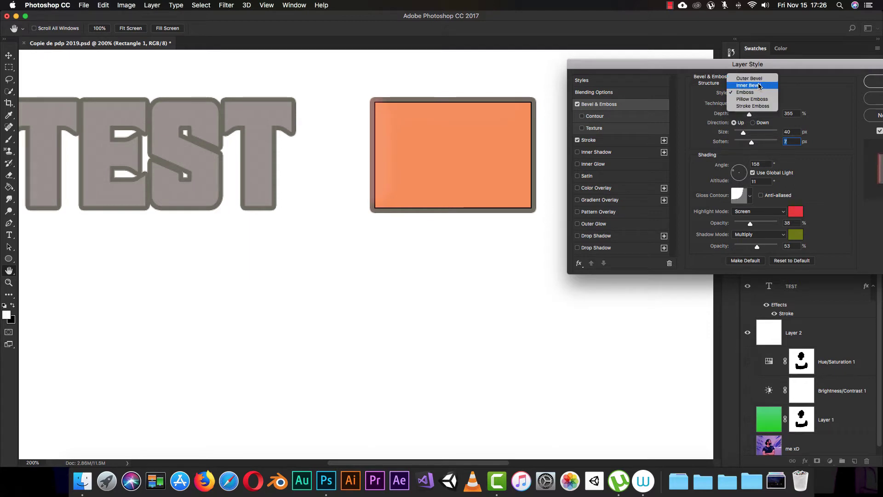
pyautogui.click(753, 99)
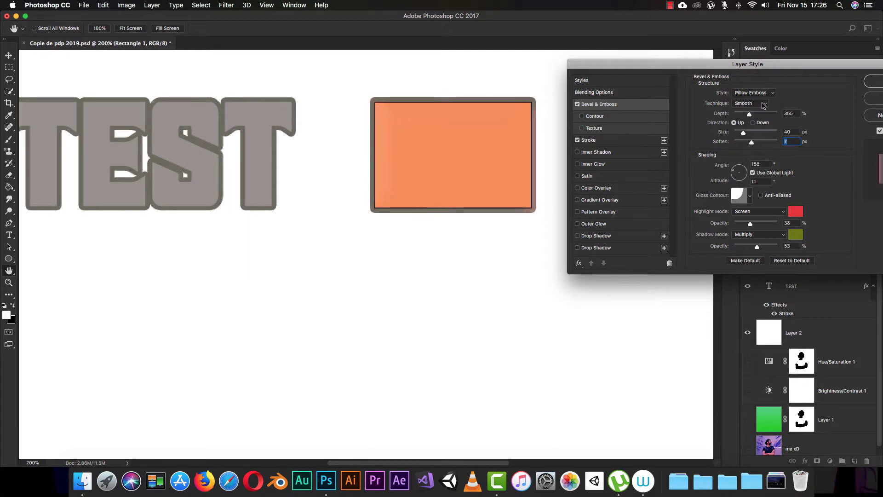
pyautogui.click(761, 104)
pyautogui.click(773, 107)
pyautogui.moveTo(754, 145); pyautogui.dragTo(737, 145)
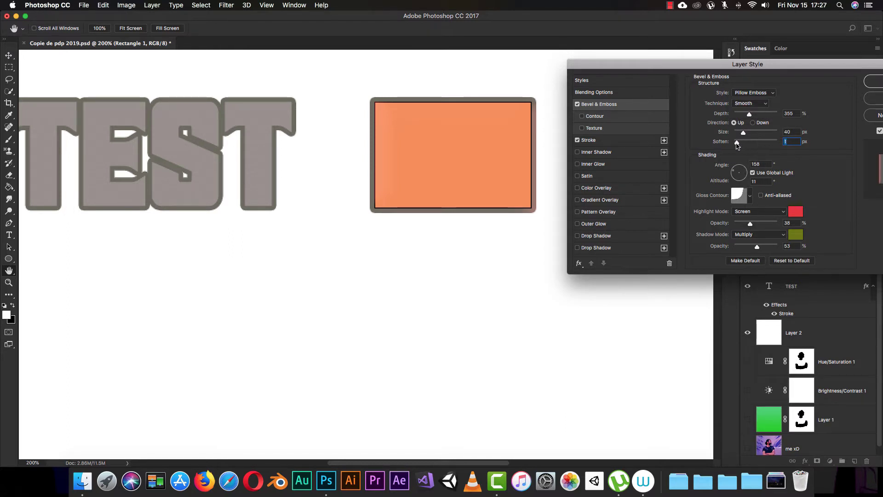
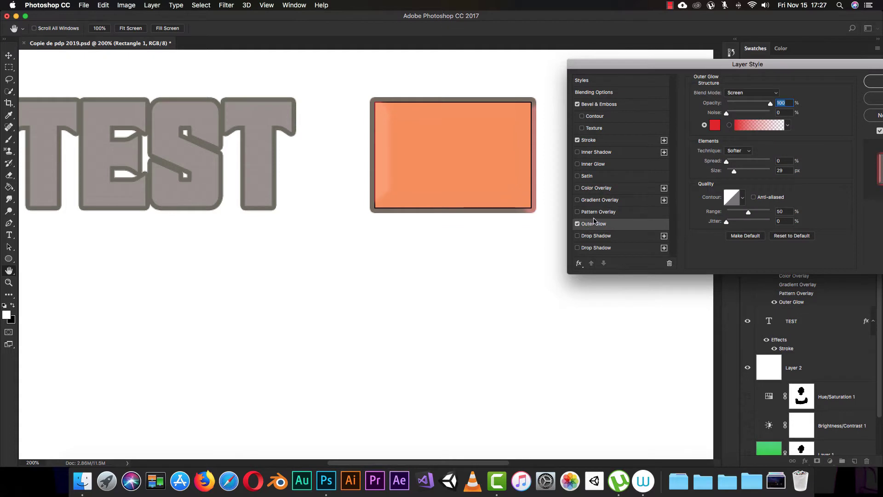
# Disable the rectangle's Outer Glow and Stroke, leave only Bevel & Emboss enabled, and apply the layer style
pyautogui.click(577, 224)
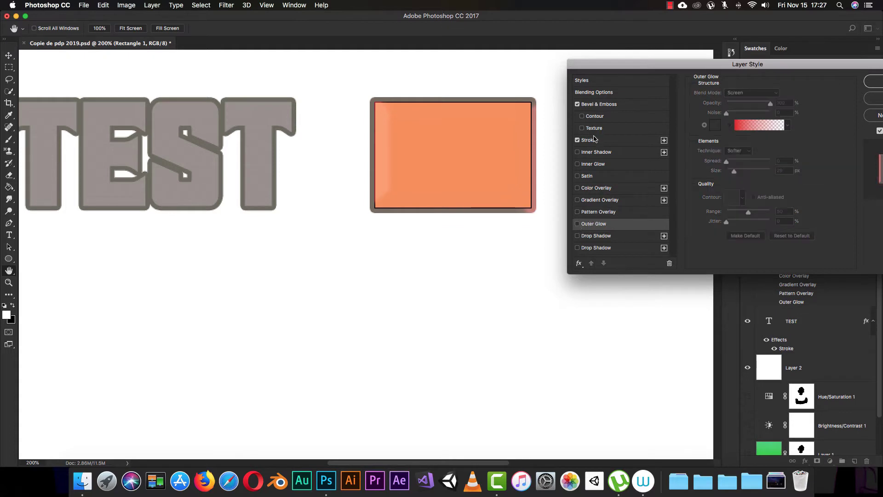
pyautogui.click(578, 140)
pyautogui.click(578, 104)
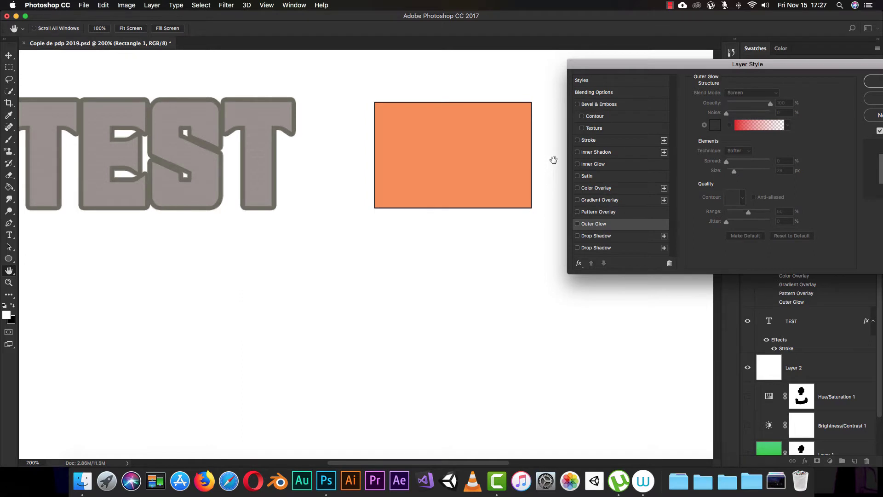
pyautogui.moveTo(810, 62); pyautogui.dragTo(622, 92)
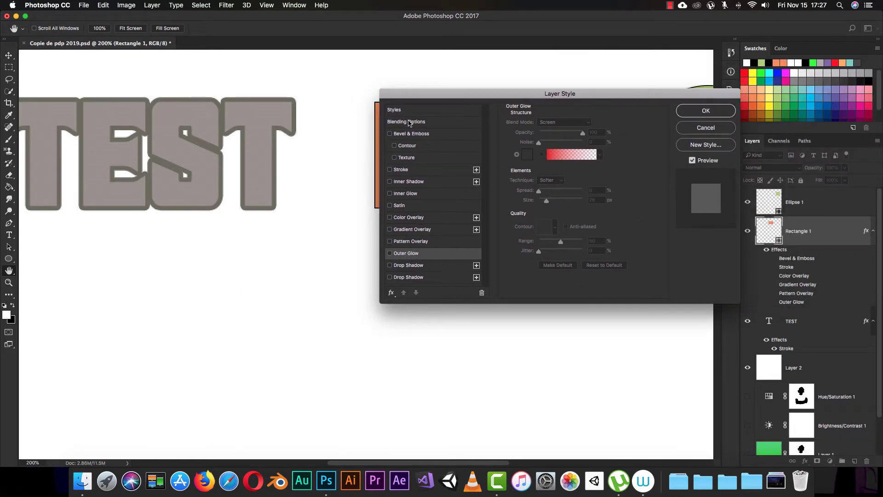
pyautogui.moveTo(409, 93); pyautogui.dragTo(597, 84)
pyautogui.click(604, 125)
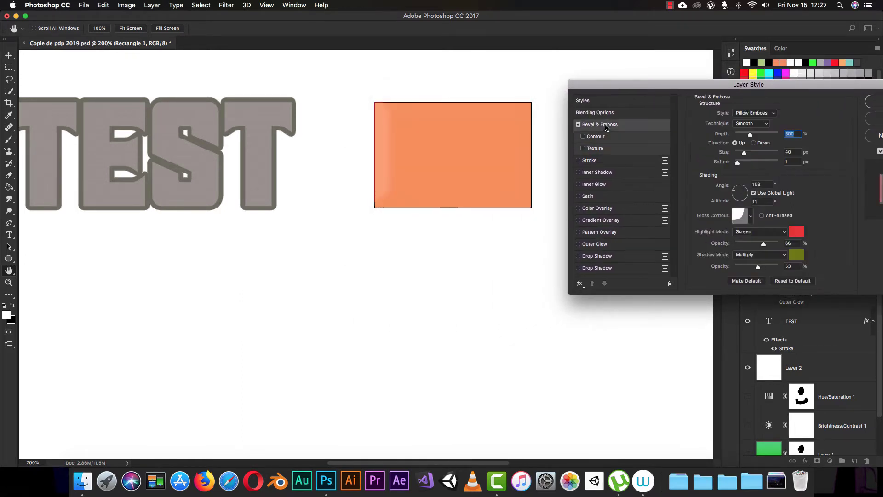
pyautogui.moveTo(850, 85); pyautogui.dragTo(745, 96)
pyautogui.click(775, 112)
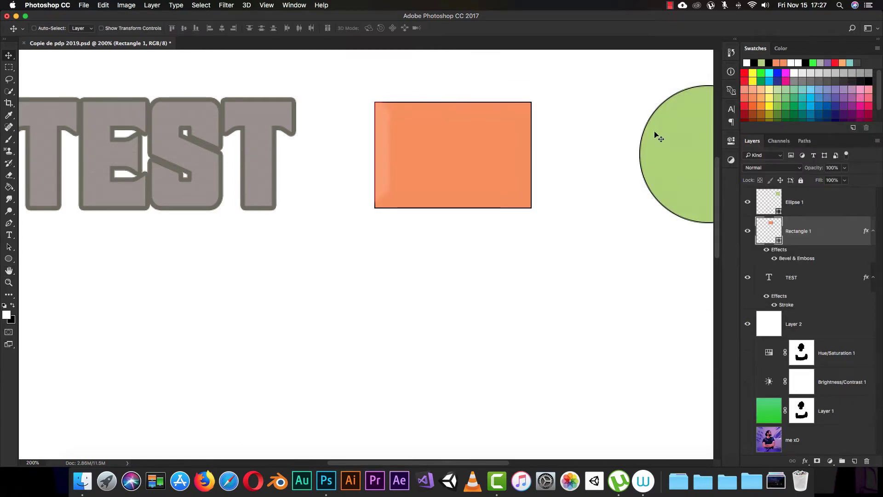
# Open the Layer Style settings for the green circle's layer and enable the Inner Shadow effect
pyautogui.moveTo(574, 150); pyautogui.dragTo(464, 153)
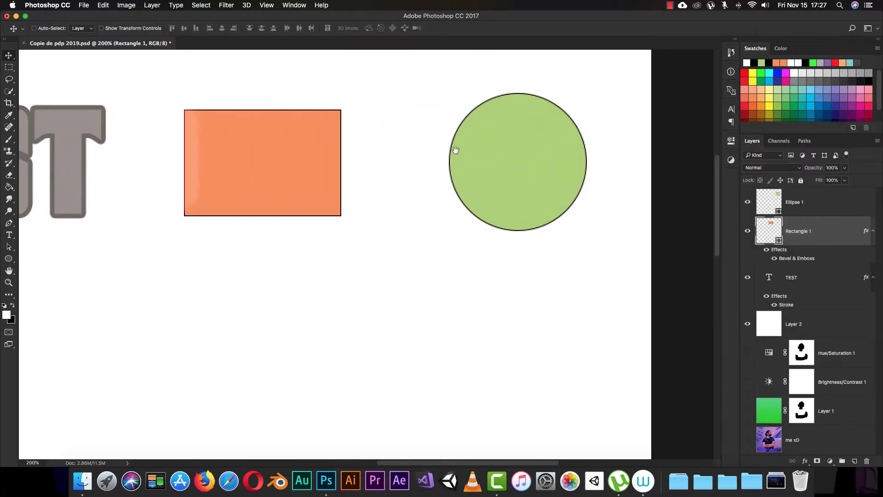
pyautogui.keyDown('super'); pyautogui.click(509, 142); pyautogui.keyUp('super')
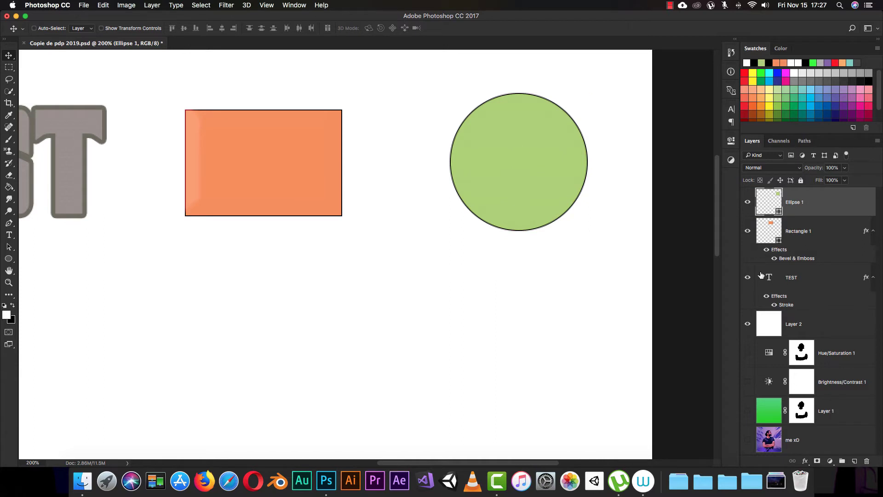
pyautogui.click(805, 460)
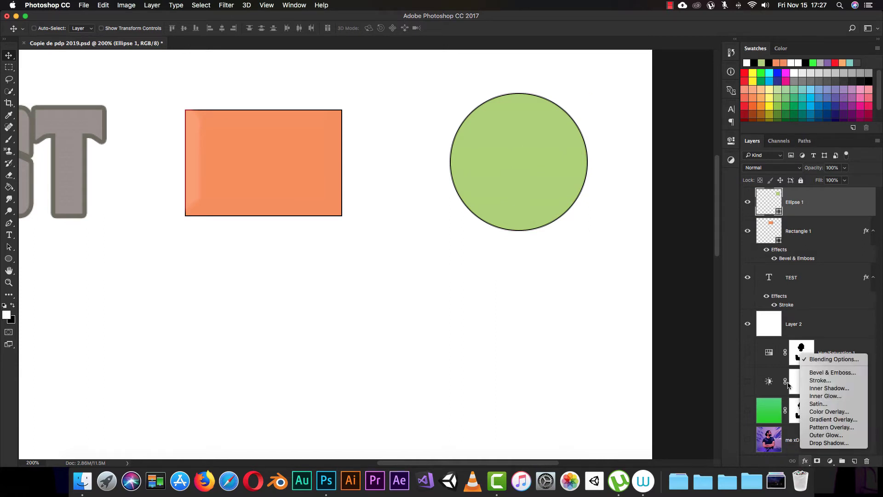
pyautogui.click(815, 365)
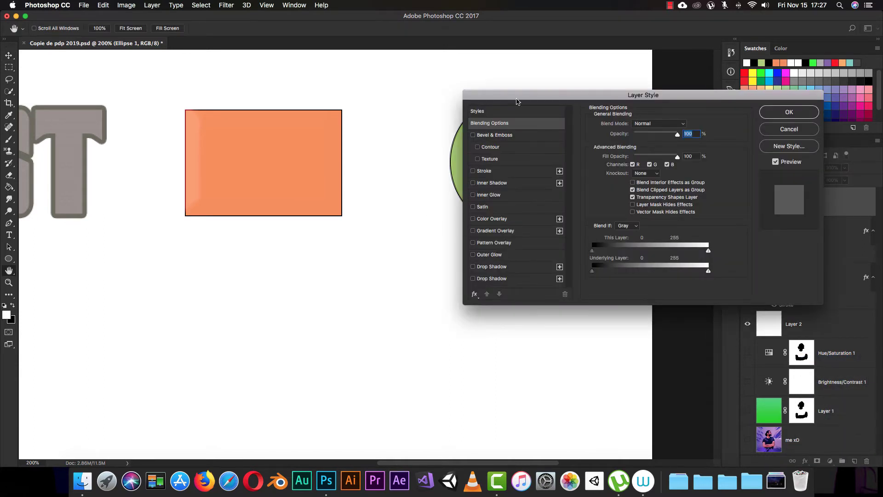
pyautogui.moveTo(516, 101); pyautogui.dragTo(124, 105)
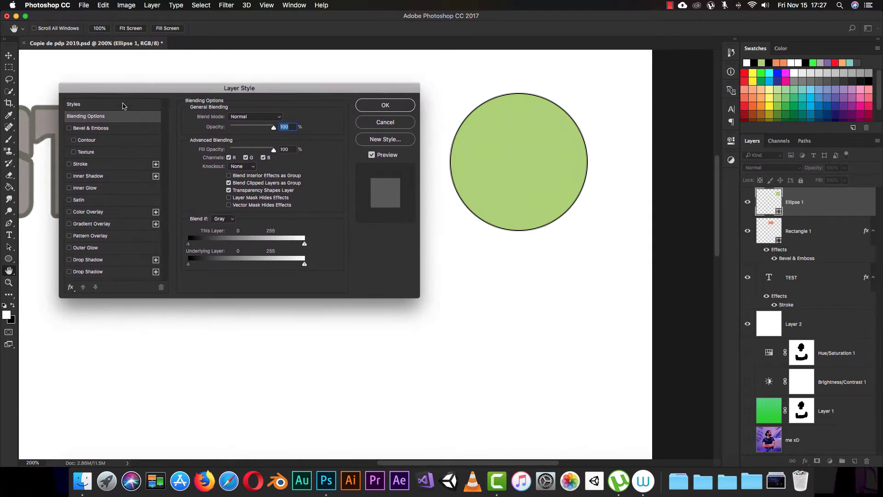
pyautogui.click(91, 176)
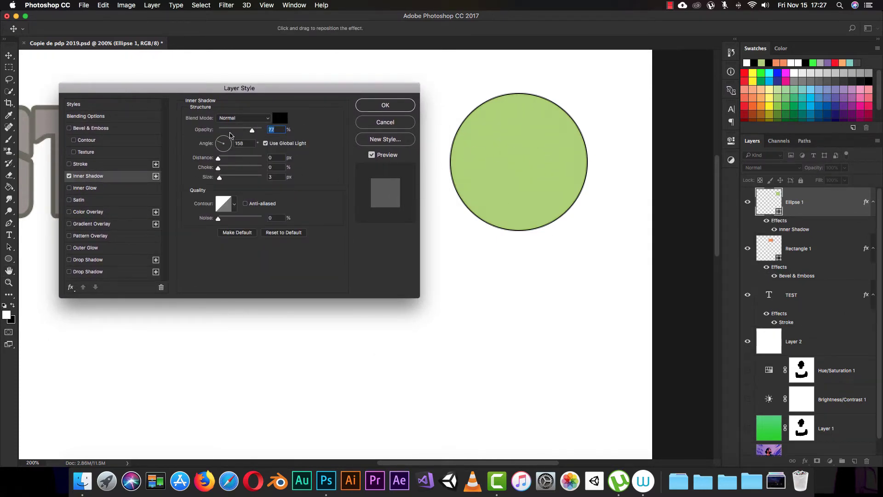
# Apply the circle's inner shadow with 13% opacity, -45° angle, 26 px distance and 13 px size, and compare it with the effects hidden
pyautogui.moveTo(252, 130); pyautogui.dragTo(265, 134)
pyautogui.moveTo(220, 160)
pyautogui.mouseDown()
pyautogui.moveTo(259, 166)
pyautogui.moveTo(233, 164)
pyautogui.moveTo(230, 142)
pyautogui.moveTo(243, 152)
pyautogui.moveTo(228, 143)
pyautogui.moveTo(231, 154)
pyautogui.mouseUp()
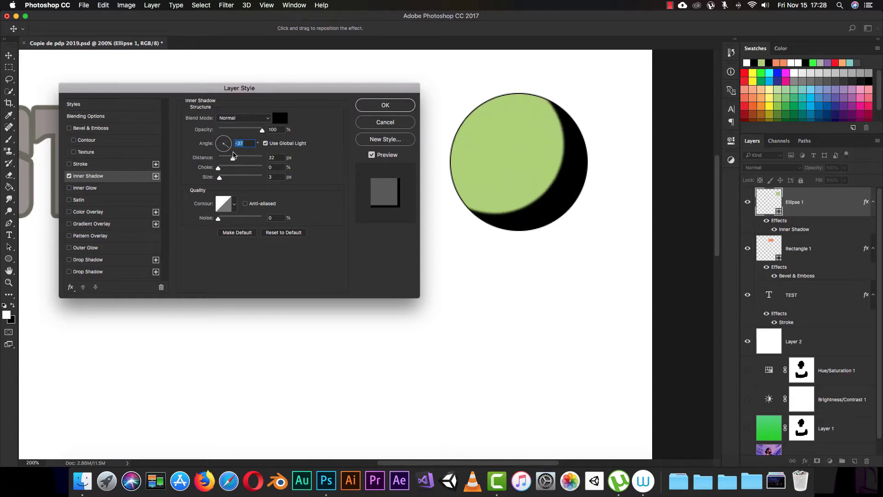
pyautogui.moveTo(542, 178)
pyautogui.mouseDown()
pyautogui.moveTo(541, 171)
pyautogui.moveTo(549, 178)
pyautogui.mouseUp()
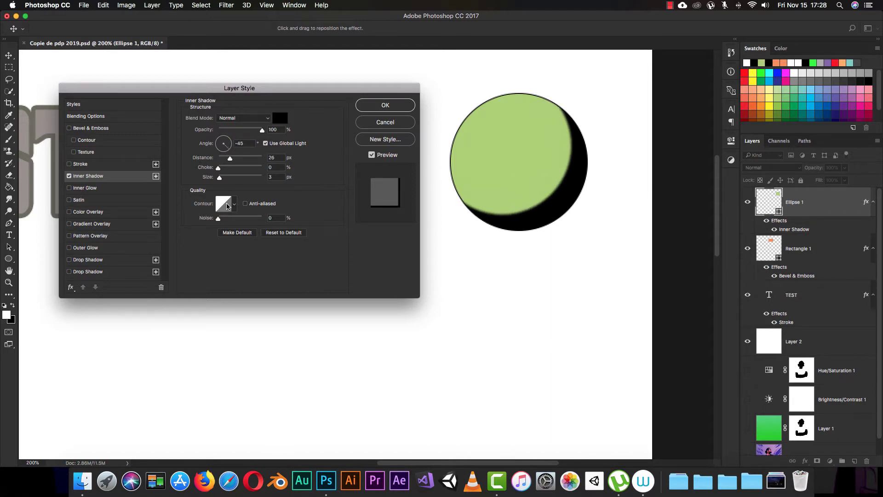
pyautogui.moveTo(262, 131); pyautogui.dragTo(220, 137)
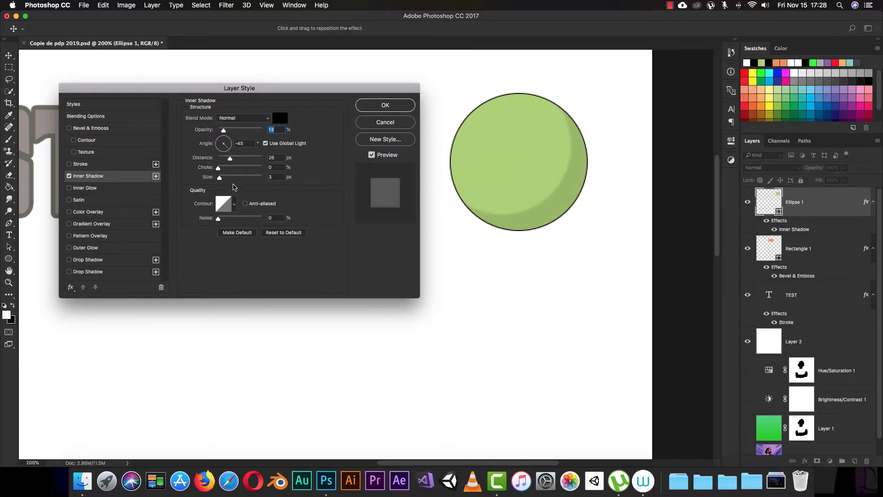
pyautogui.moveTo(221, 181)
pyautogui.mouseDown()
pyautogui.moveTo(232, 181)
pyautogui.moveTo(217, 183)
pyautogui.moveTo(223, 193)
pyautogui.mouseUp()
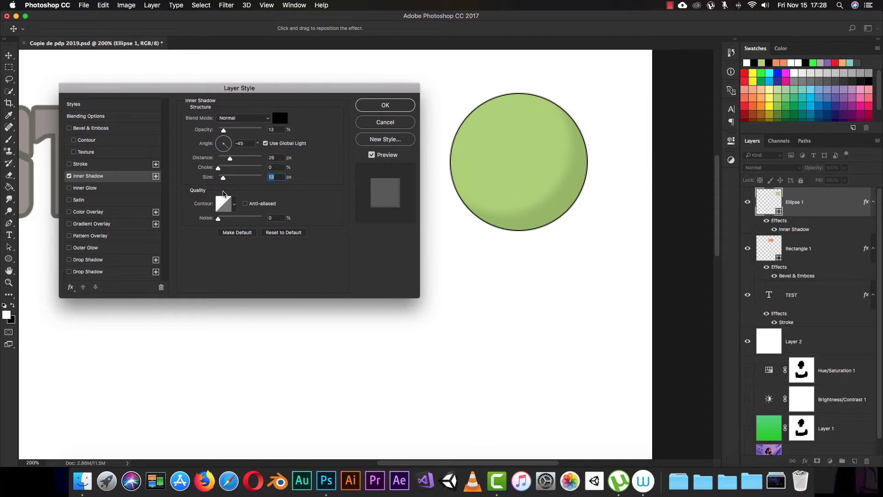
pyautogui.click(373, 105)
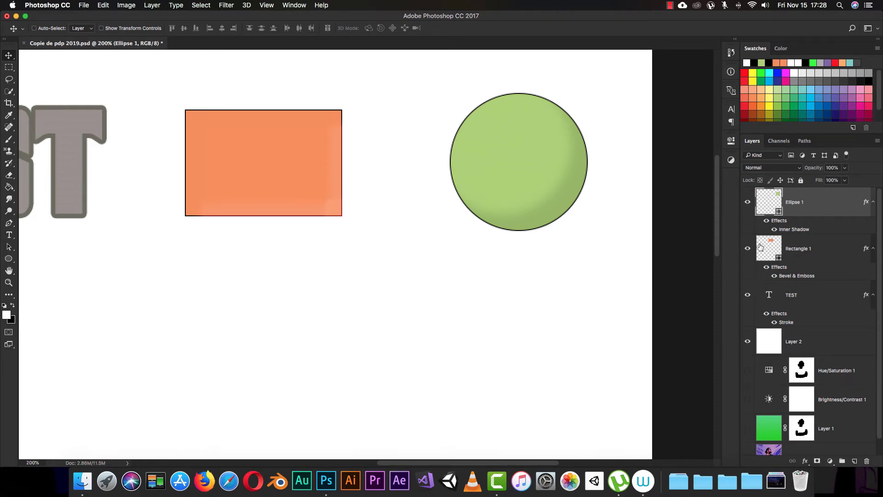
pyautogui.click(766, 221)
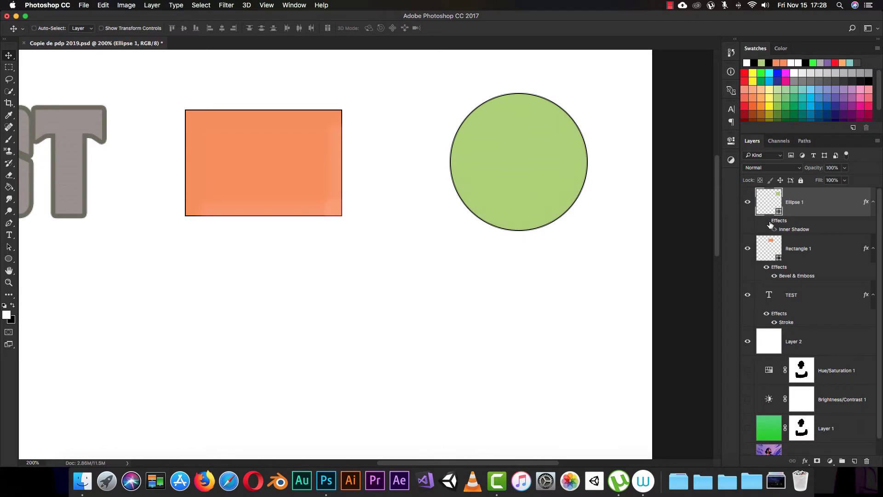
pyautogui.click(767, 221)
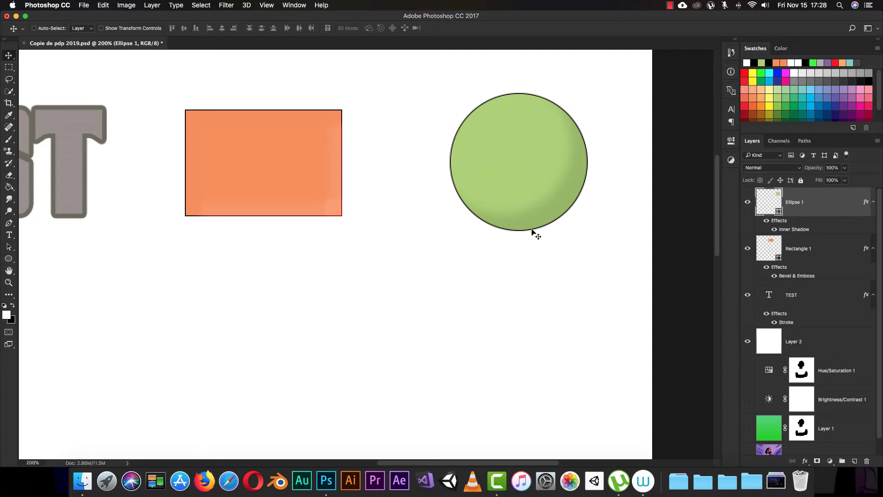
# Change the circle's fill color to a pale cream yellow
pyautogui.doubleClick(777, 213)
pyautogui.moveTo(643, 70); pyautogui.dragTo(754, 66)
pyautogui.moveTo(748, 177); pyautogui.dragTo(748, 185)
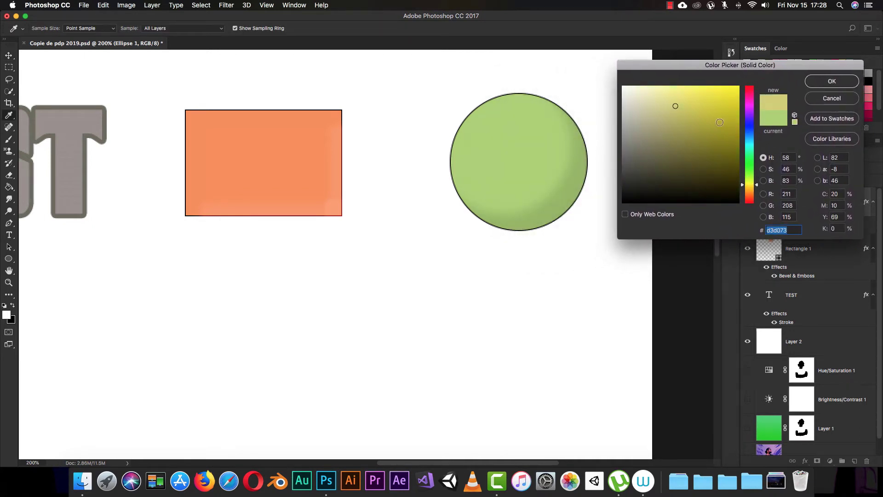
pyautogui.moveTo(714, 110)
pyautogui.mouseDown()
pyautogui.moveTo(697, 90)
pyautogui.moveTo(706, 115)
pyautogui.moveTo(706, 104)
pyautogui.moveTo(640, 91)
pyautogui.mouseUp()
pyautogui.click(810, 83)
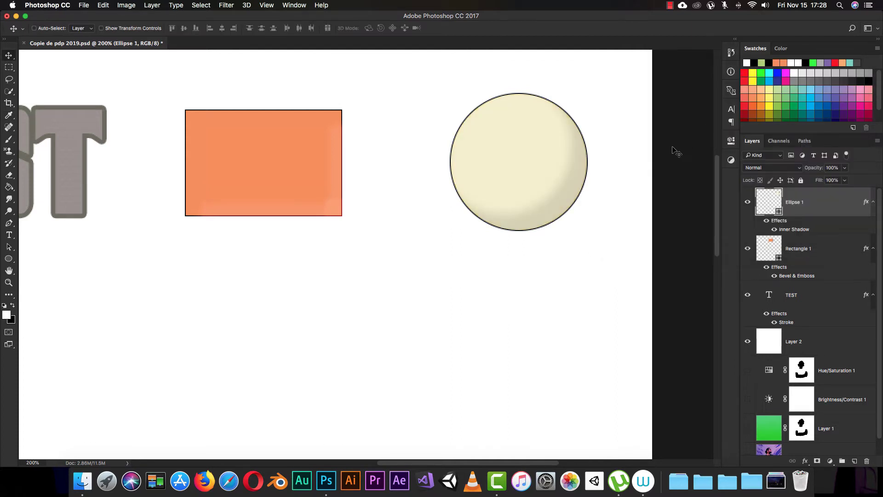
pyautogui.press('super+minus')
pyautogui.press('super+minus')
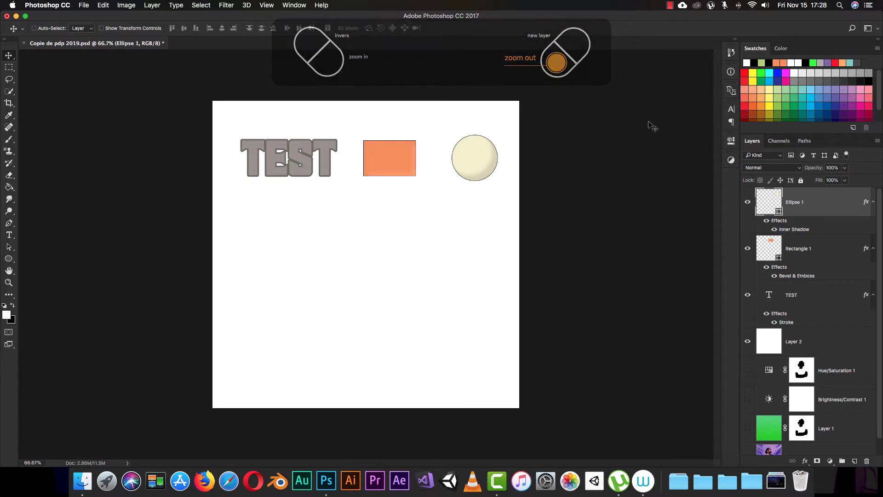
# Add a new empty layer above the circle's layer for painting with the Brush tool
pyautogui.press('super+plus')
pyautogui.press('super+plus')
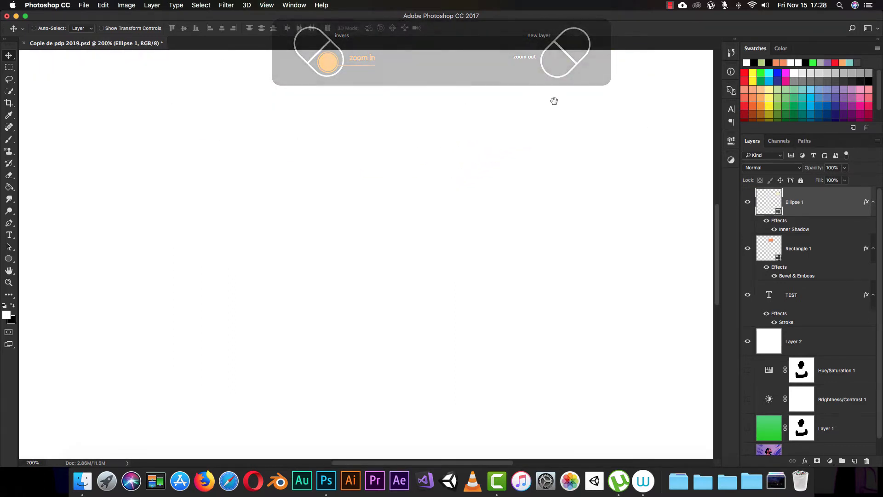
pyautogui.moveTo(554, 101); pyautogui.dragTo(515, 218)
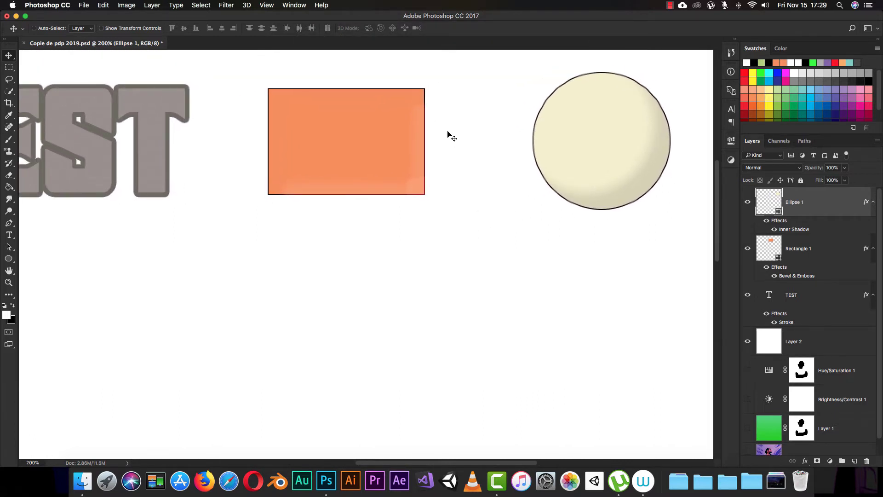
pyautogui.moveTo(436, 233); pyautogui.dragTo(517, 165)
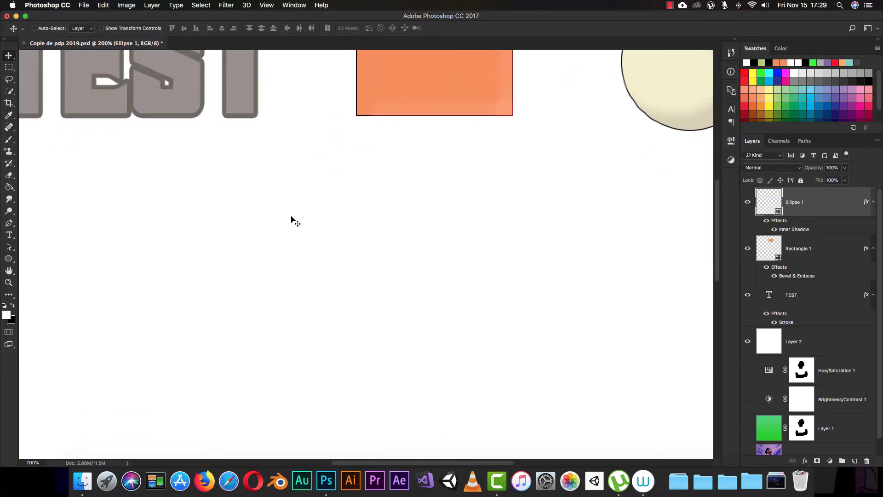
pyautogui.press('b')
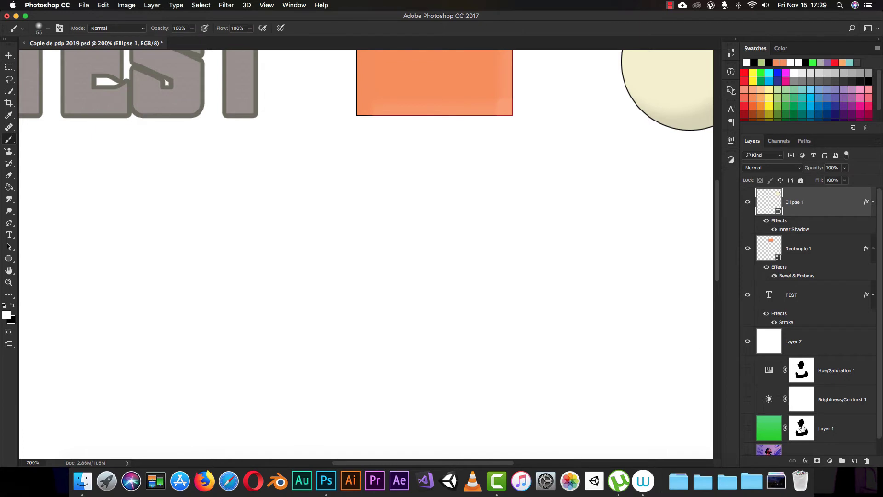
pyautogui.click(842, 460)
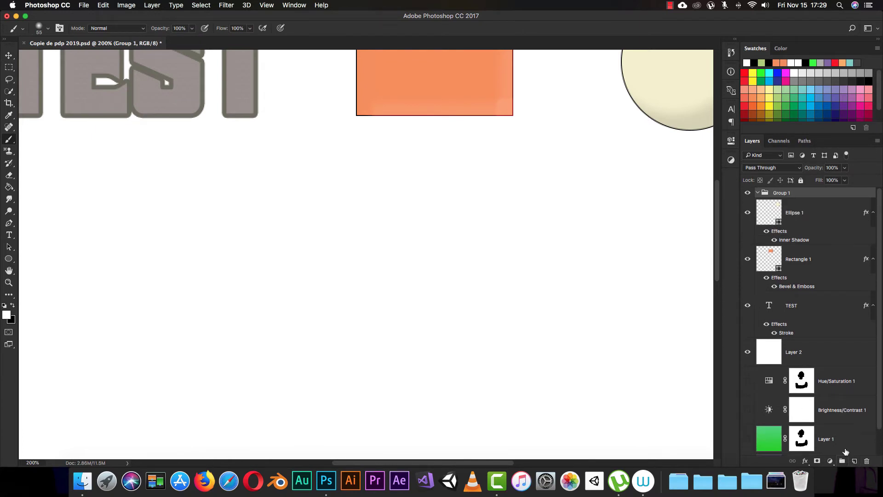
pyautogui.press('super+z')
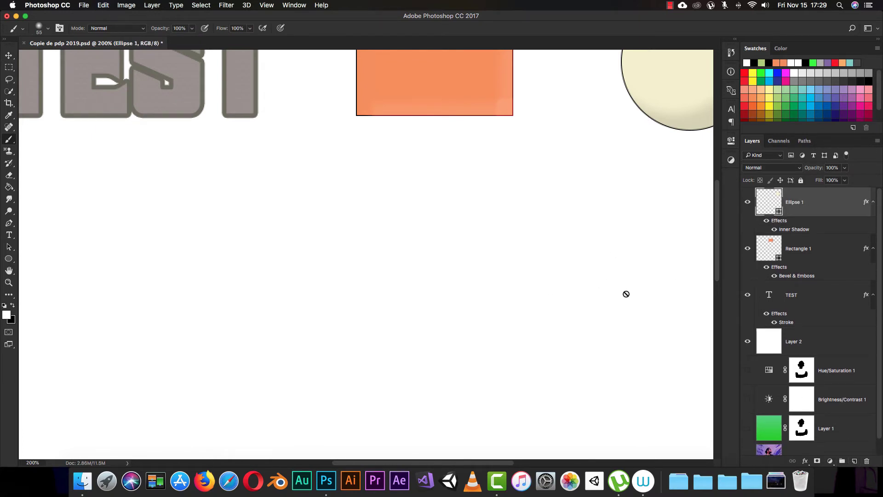
pyautogui.click(854, 462)
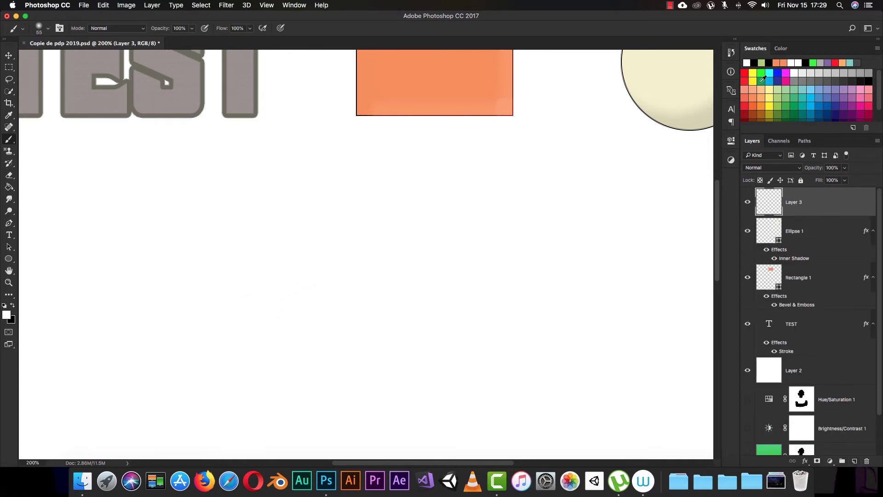
# Paint a soft-edged blue blob on the new layer, in the empty area below the text and the rectangle
pyautogui.click(823, 102)
pyautogui.moveTo(197, 281)
pyautogui.mouseDown()
pyautogui.moveTo(220, 278)
pyautogui.moveTo(265, 280)
pyautogui.moveTo(201, 294)
pyautogui.moveTo(240, 271)
pyautogui.moveTo(233, 291)
pyautogui.moveTo(251, 280)
pyautogui.moveTo(234, 289)
pyautogui.moveTo(300, 277)
pyautogui.moveTo(321, 259)
pyautogui.moveTo(280, 285)
pyautogui.moveTo(256, 281)
pyautogui.moveTo(300, 267)
pyautogui.moveTo(329, 277)
pyautogui.moveTo(360, 266)
pyautogui.moveTo(313, 289)
pyautogui.moveTo(282, 305)
pyautogui.mouseUp()
pyautogui.press('v')
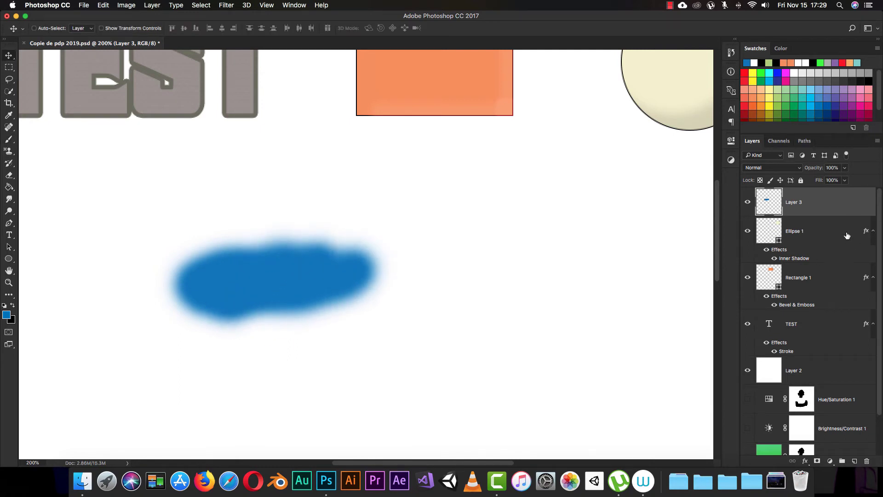
# Enable Bevel & Emboss in the blue blob layer's Layer Style settings and set its highlight color to dark red 481e1e
pyautogui.click(804, 461)
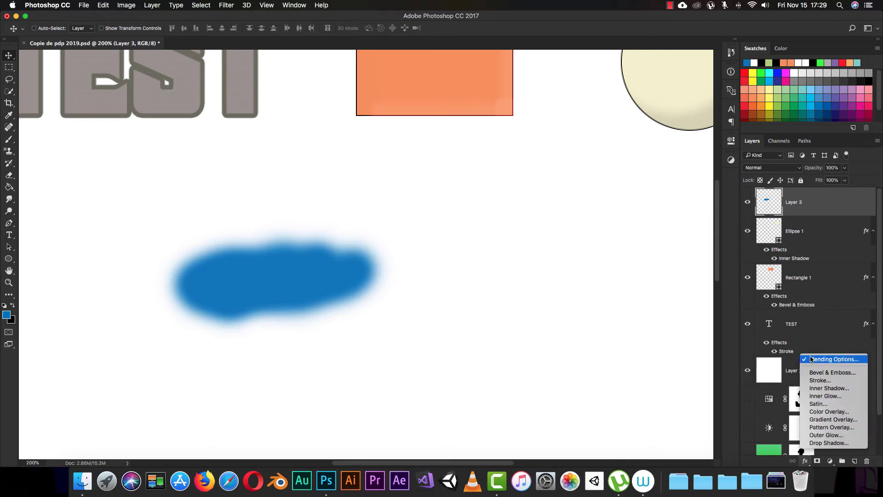
pyautogui.click(750, 343)
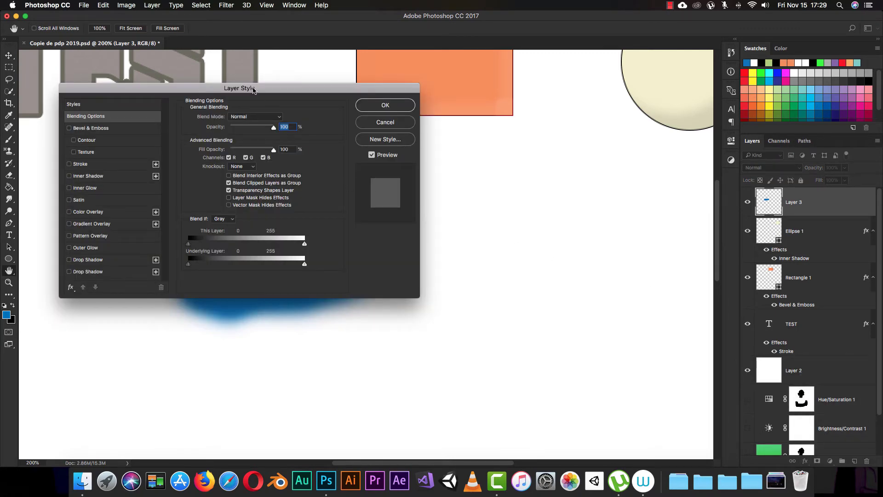
pyautogui.moveTo(252, 89); pyautogui.dragTo(654, 111)
pyautogui.click(485, 151)
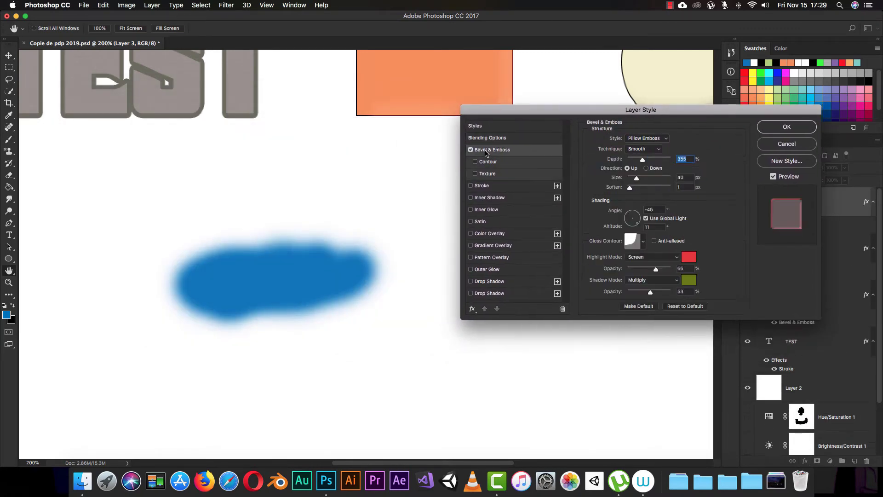
pyautogui.click(691, 265)
pyautogui.moveTo(702, 165); pyautogui.dragTo(692, 168)
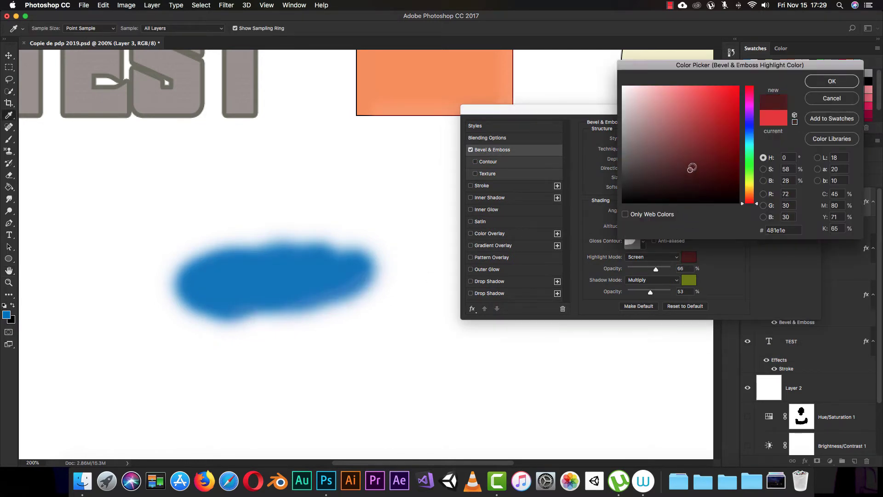
pyautogui.click(815, 82)
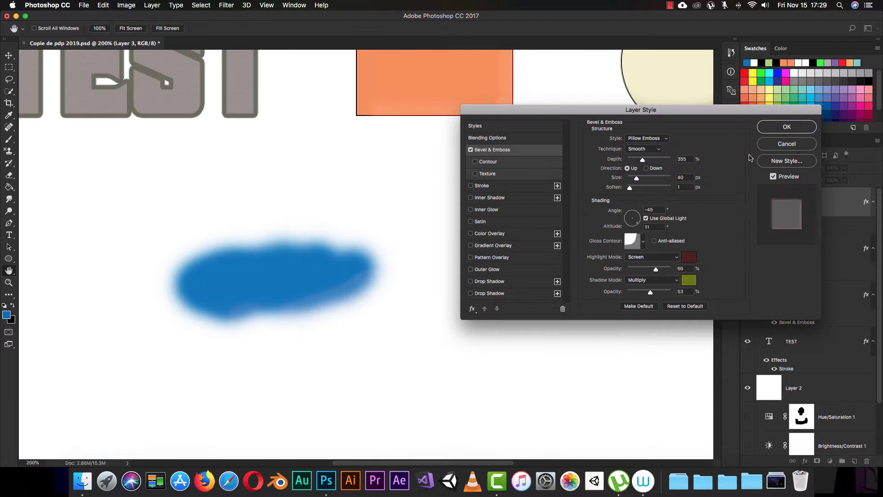
# Set the Bevel & Emboss shadow color of the blue blob to pale olive aeb479
pyautogui.click(688, 279)
pyautogui.click(683, 158)
pyautogui.click(661, 120)
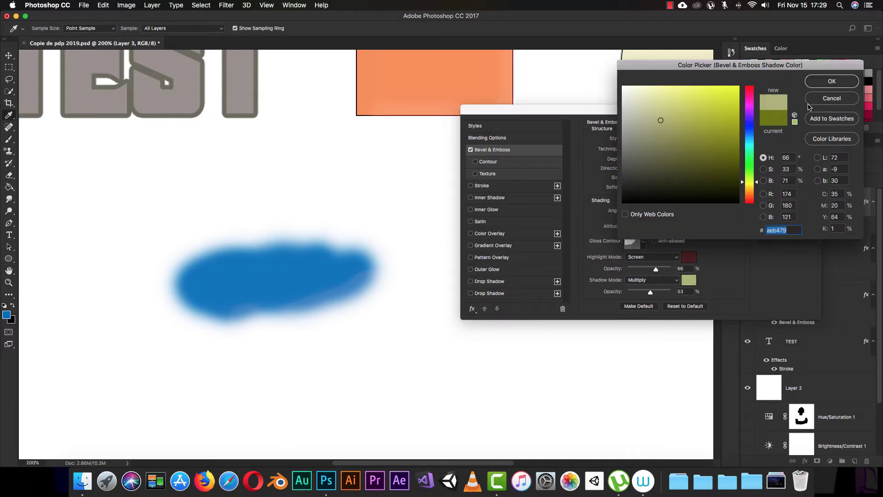
pyautogui.click(832, 82)
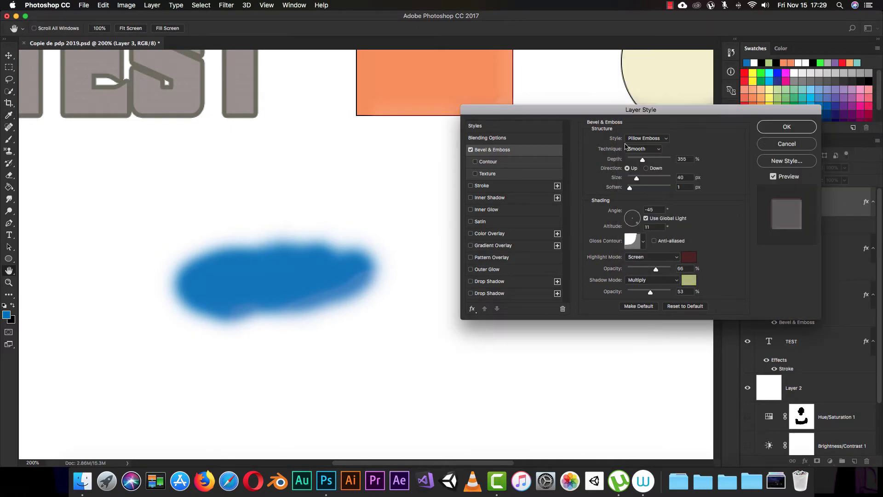
# Preview the Contour, Stroke and Inner Shadow effects on the blue blob one at a time, disabling each again
pyautogui.click(488, 162)
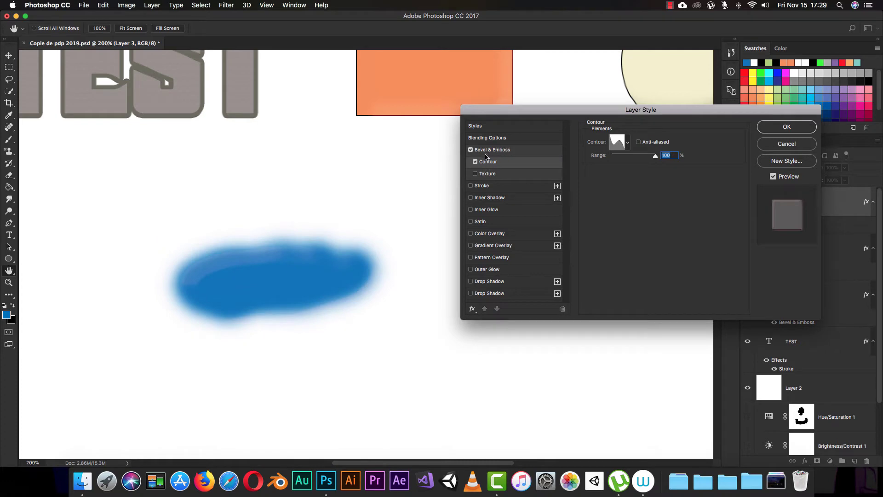
pyautogui.click(475, 161)
pyautogui.click(481, 186)
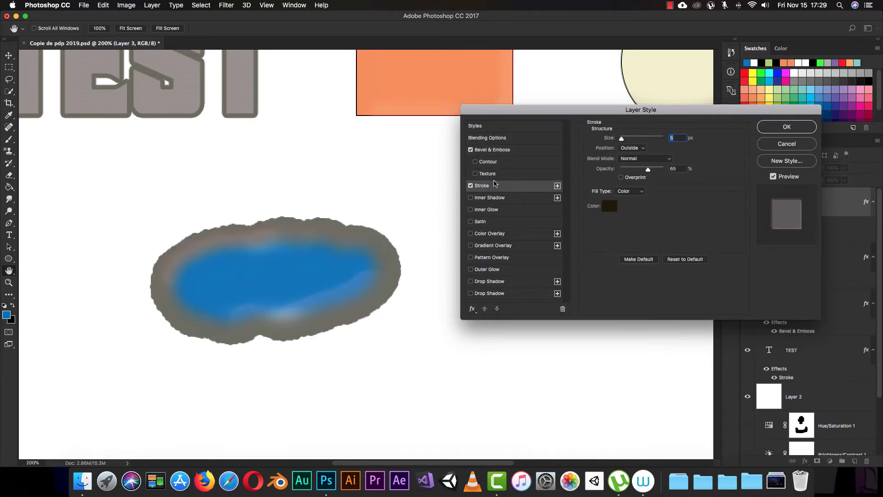
pyautogui.click(470, 185)
pyautogui.click(474, 198)
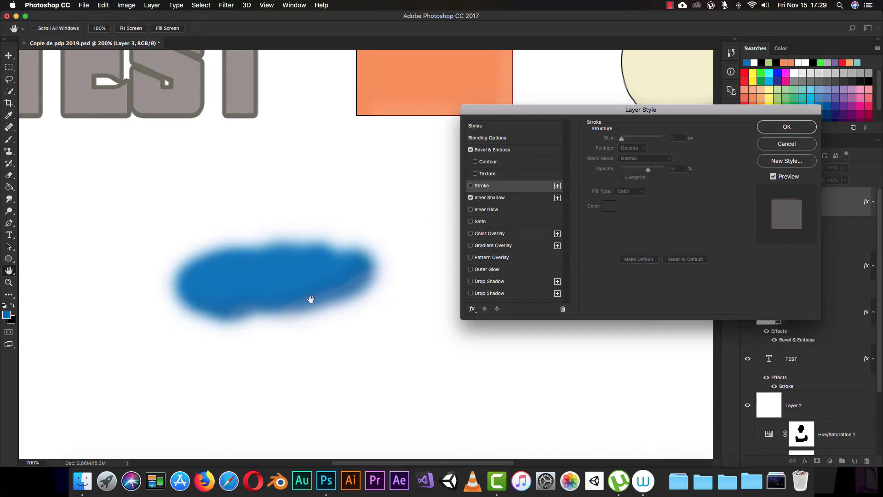
pyautogui.click(470, 197)
# Preview the Inner Glow, Satin and Color Overlay effects on the blue blob one at a time, disabling each again
pyautogui.click(471, 210)
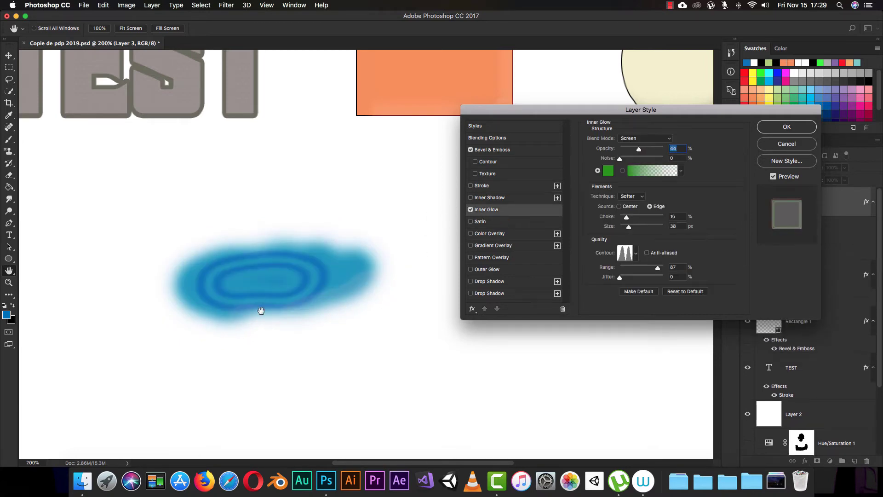
pyautogui.click(470, 209)
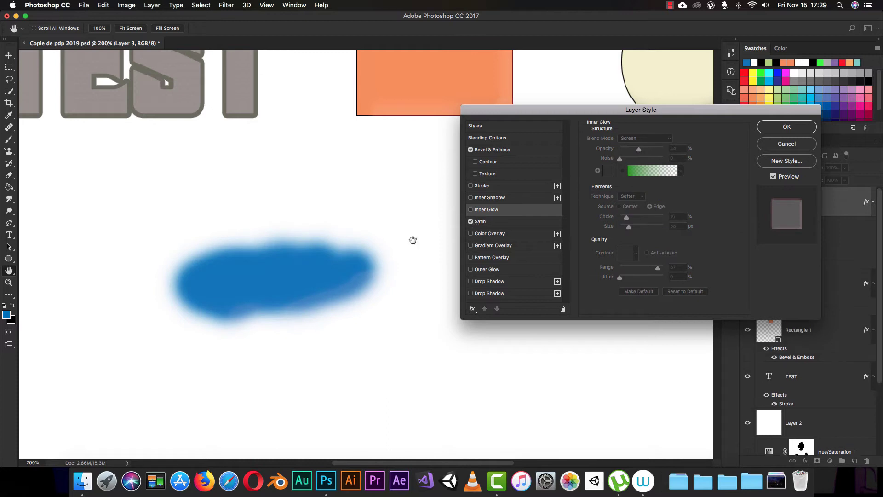
pyautogui.click(483, 222)
pyautogui.click(470, 222)
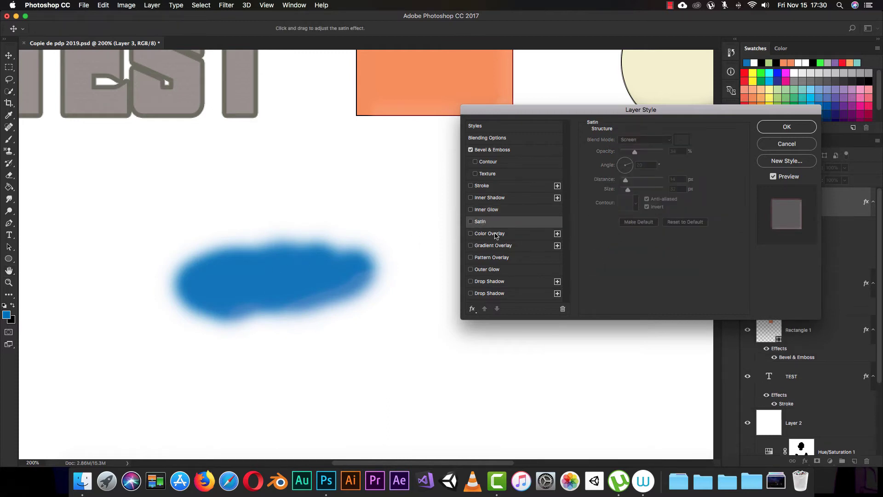
pyautogui.click(475, 234)
pyautogui.click(470, 234)
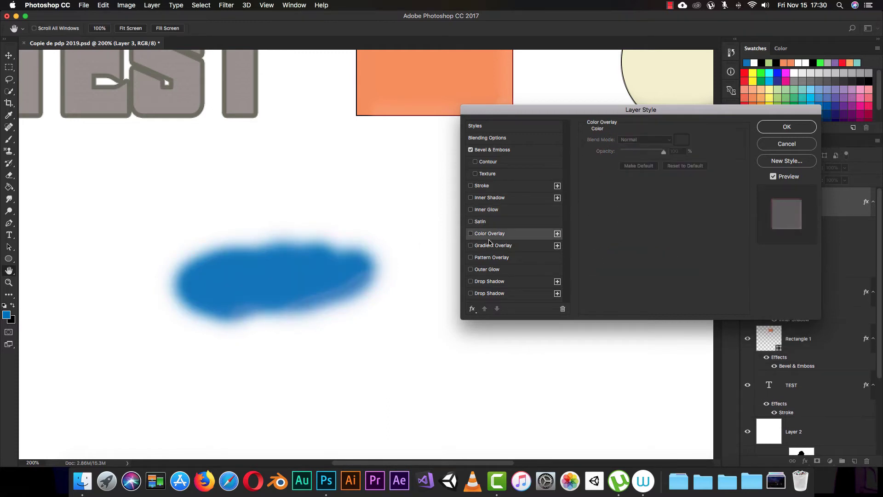
# Try a Drop Shadow on the blue blob at a 90° angle and 17 px distance, and discard all its layer style changes
pyautogui.click(492, 282)
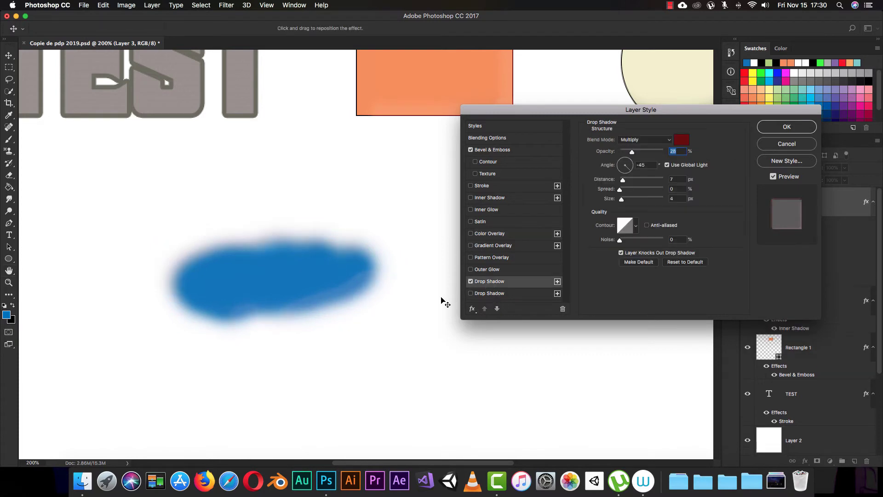
pyautogui.moveTo(405, 304)
pyautogui.mouseDown()
pyautogui.moveTo(409, 321)
pyautogui.moveTo(407, 303)
pyautogui.mouseUp()
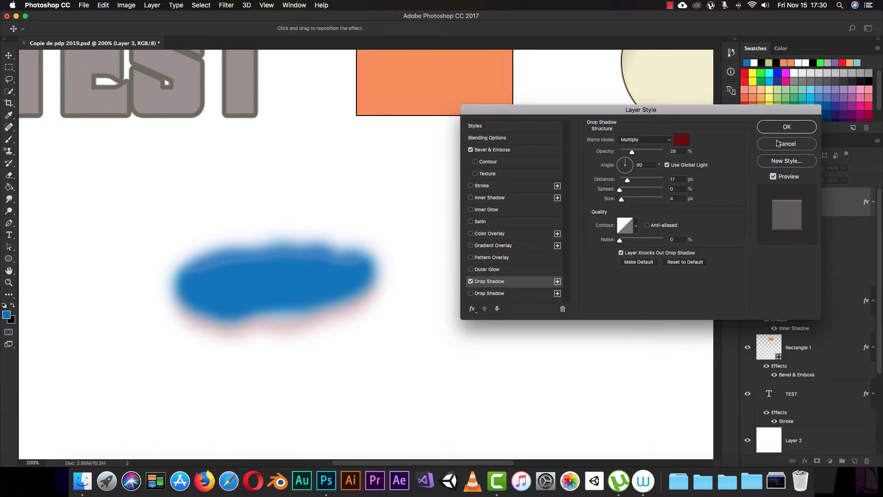
pyautogui.click(782, 143)
# Review the Blending Options of the blue blob's layer and close them without changing anything
pyautogui.press('super+minus')
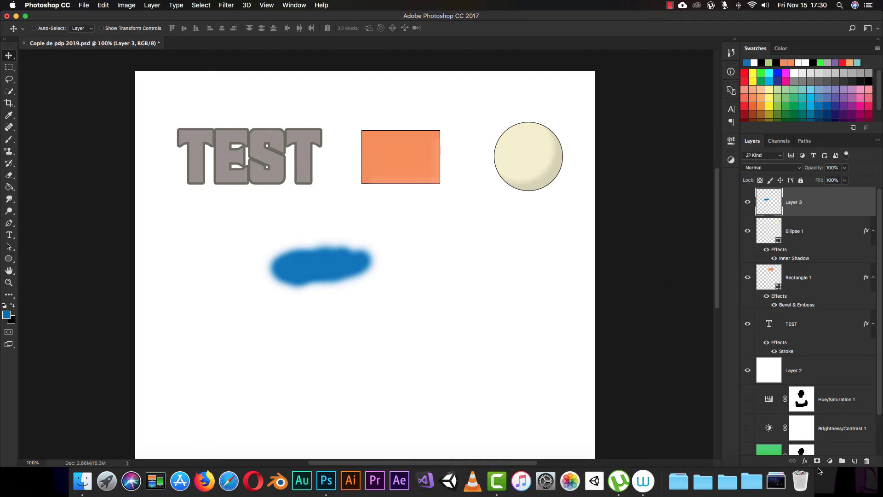
pyautogui.click(805, 461)
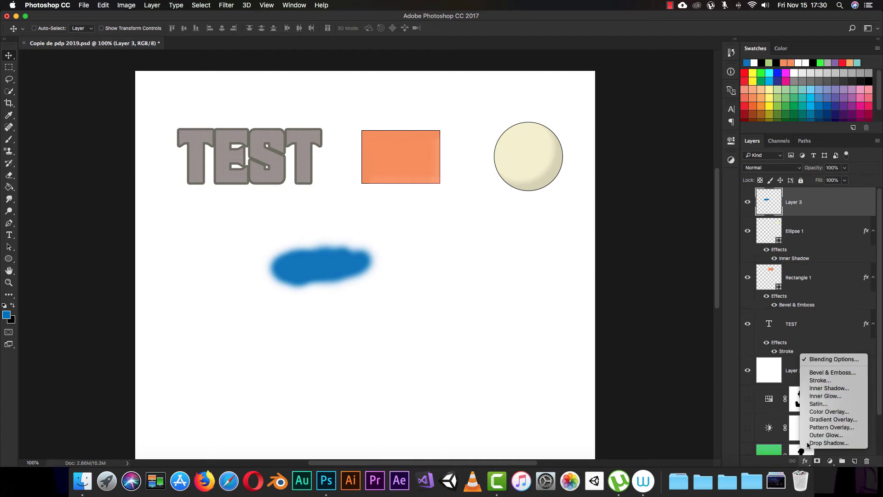
pyautogui.click(812, 360)
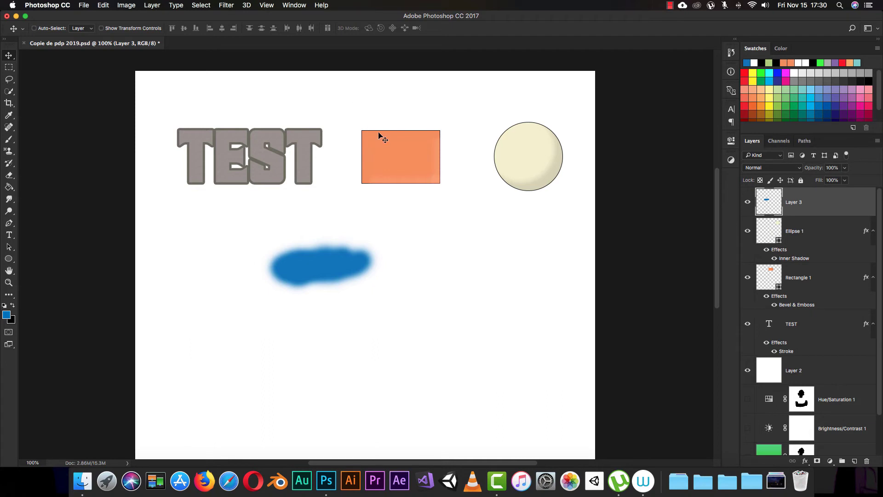
pyautogui.scroll(-1, 809, 457)
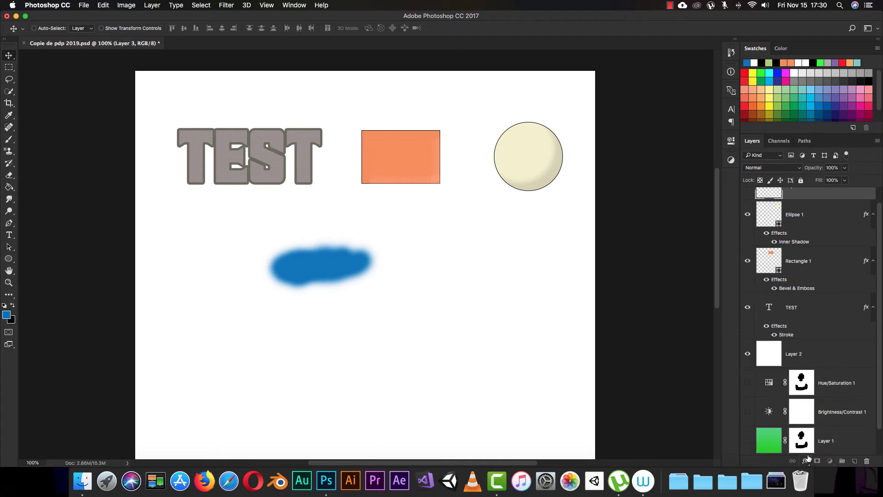
pyautogui.click(805, 461)
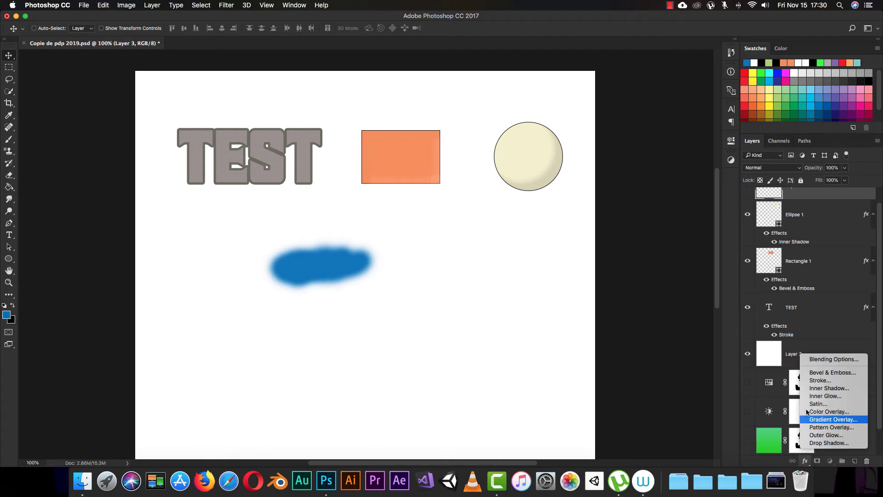
pyautogui.click(808, 361)
pyautogui.moveTo(582, 110); pyautogui.dragTo(439, 129)
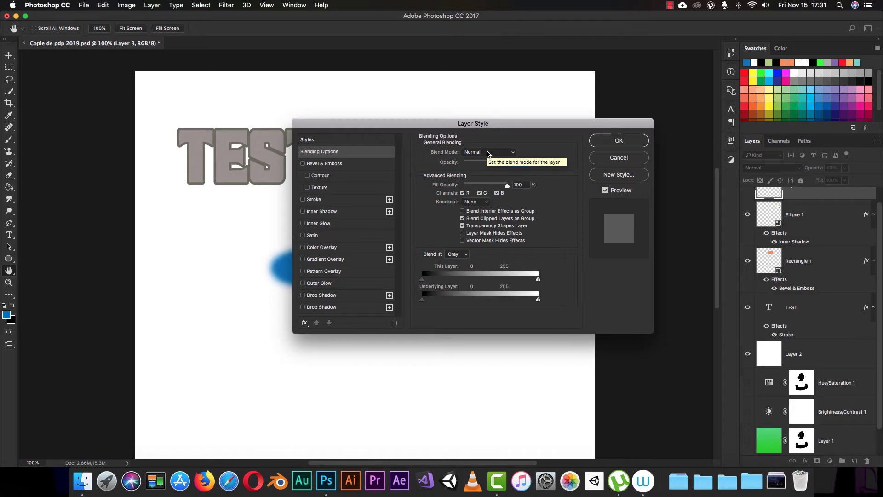
pyautogui.click(619, 158)
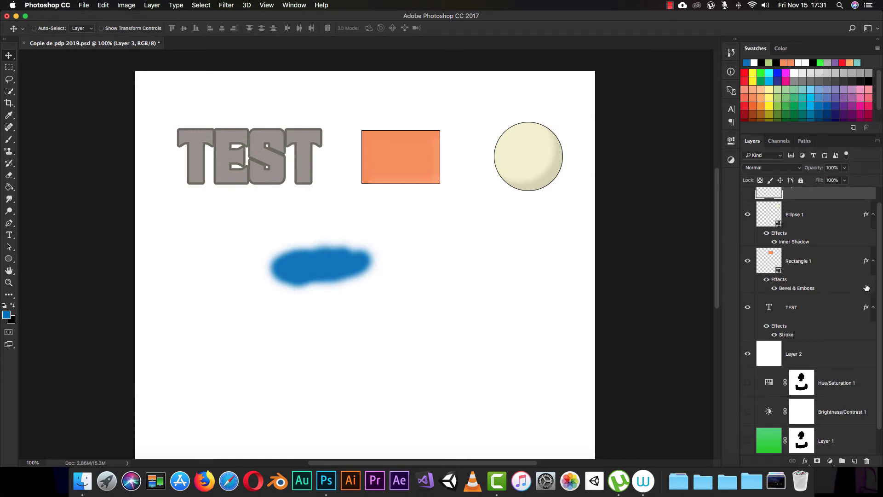
# Look through the layer stack and move the blue blob slightly right and down on the canvas
pyautogui.scroll(1, 880, 270)
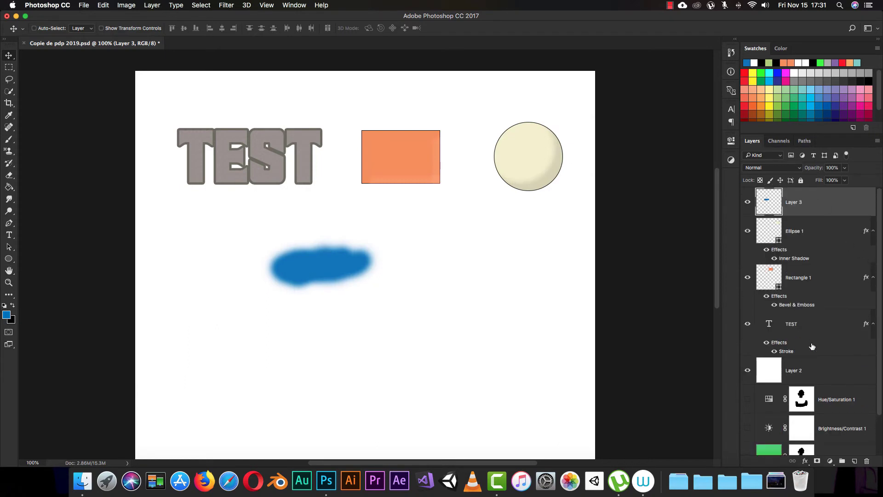
pyautogui.scroll(-2, 880, 304)
pyautogui.scroll(-1, 880, 327)
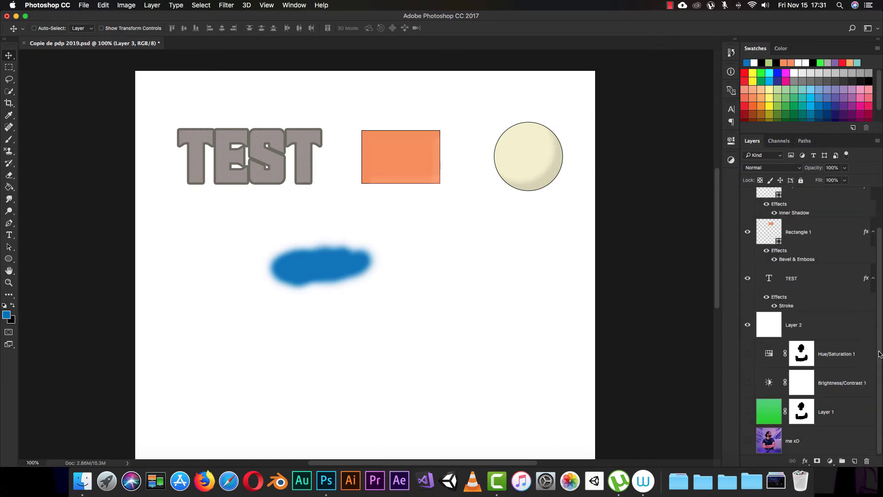
pyautogui.scroll(3, 880, 282)
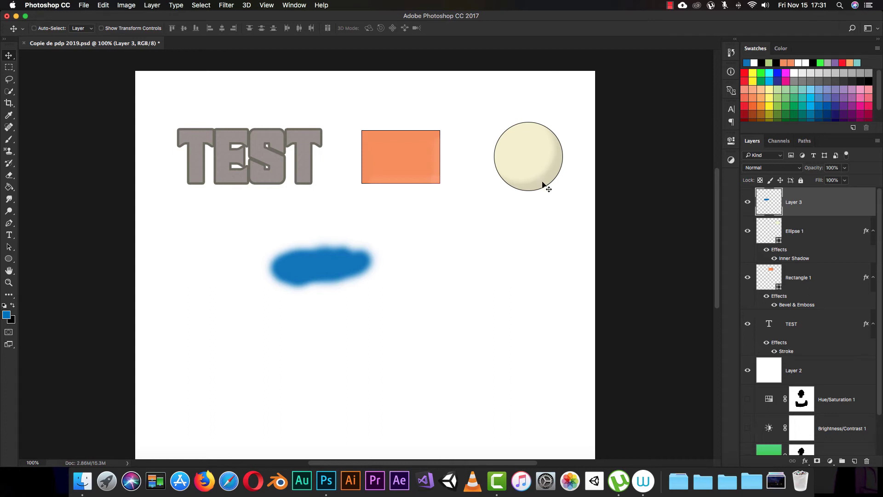
pyautogui.moveTo(579, 234); pyautogui.dragTo(598, 238)
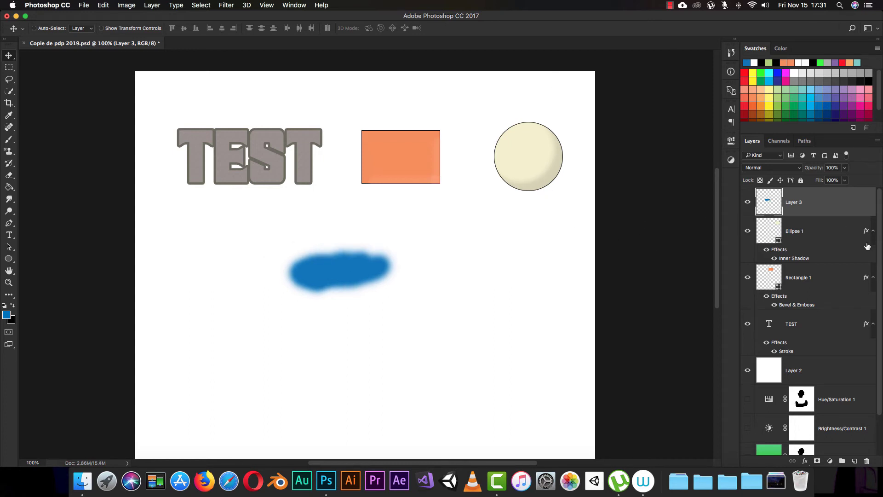
pyautogui.moveTo(879, 247); pyautogui.dragTo(879, 295)
pyautogui.scroll(3, 858, 217)
pyautogui.click(808, 236)
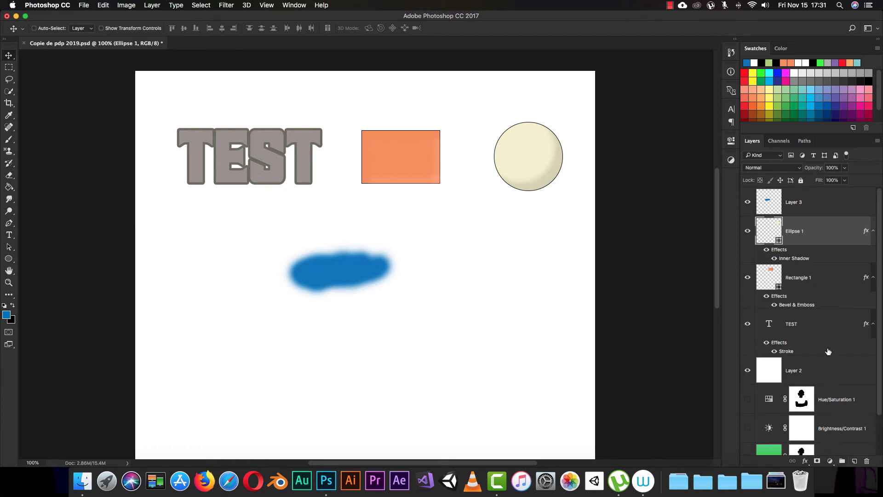
pyautogui.click(814, 209)
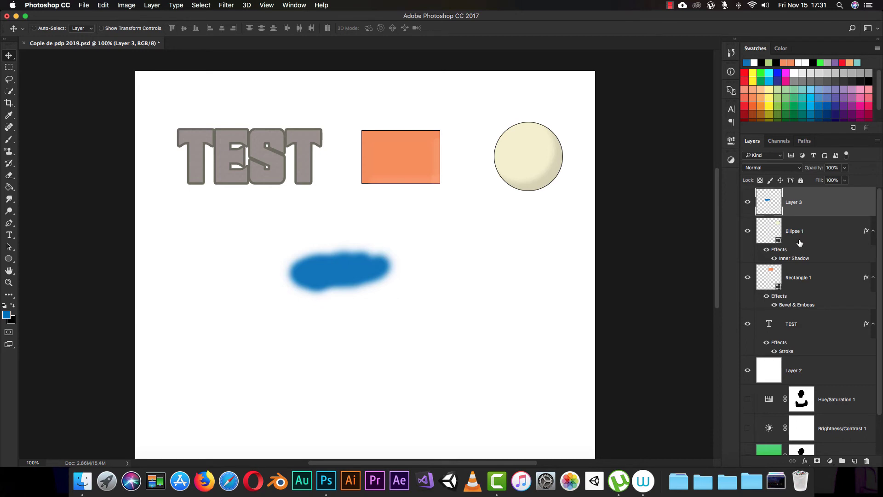
pyautogui.click(807, 236)
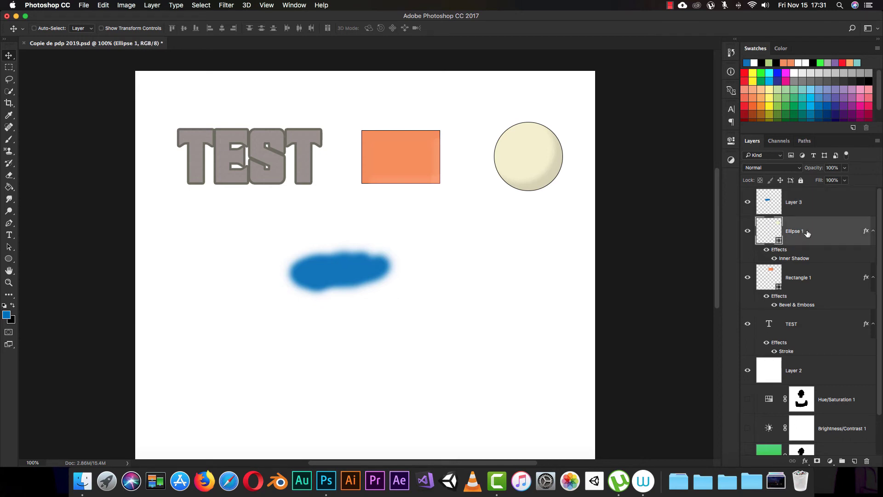
pyautogui.click(814, 211)
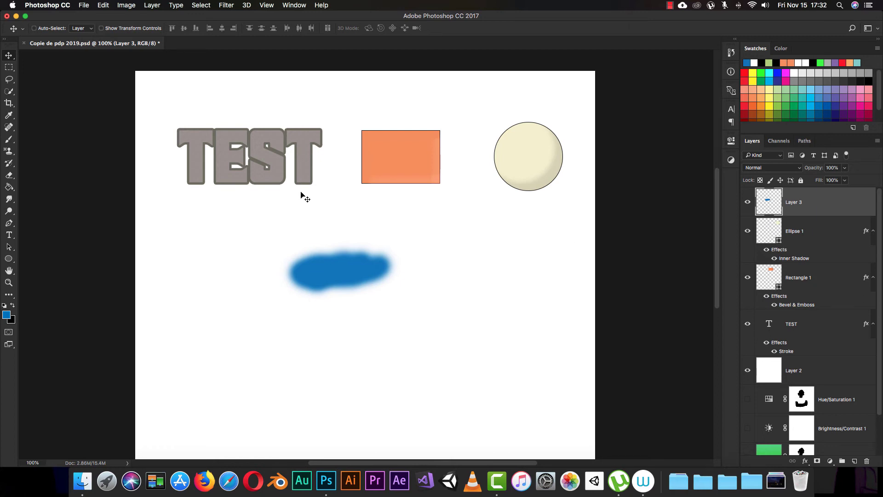
# Make three copies of the TEST text and place them in the area below the original
pyautogui.keyDown('super'); pyautogui.click(275, 166); pyautogui.keyUp('super')
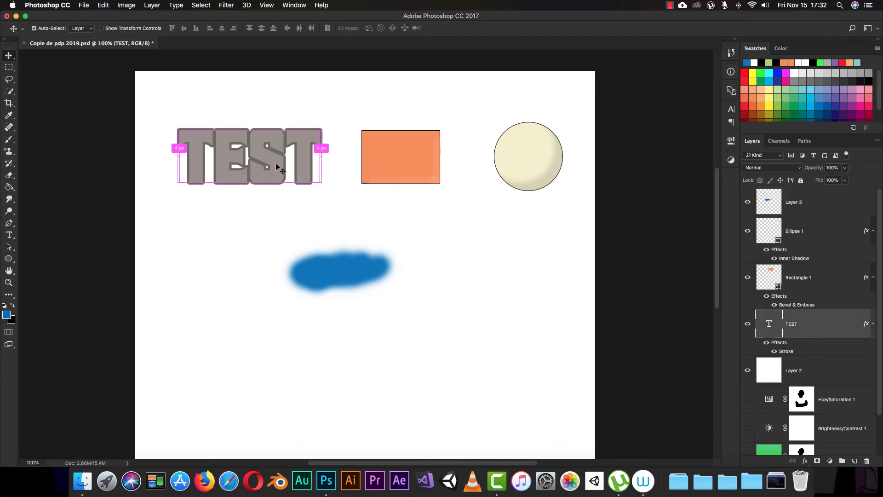
pyautogui.moveTo(275, 165); pyautogui.dragTo(261, 343)
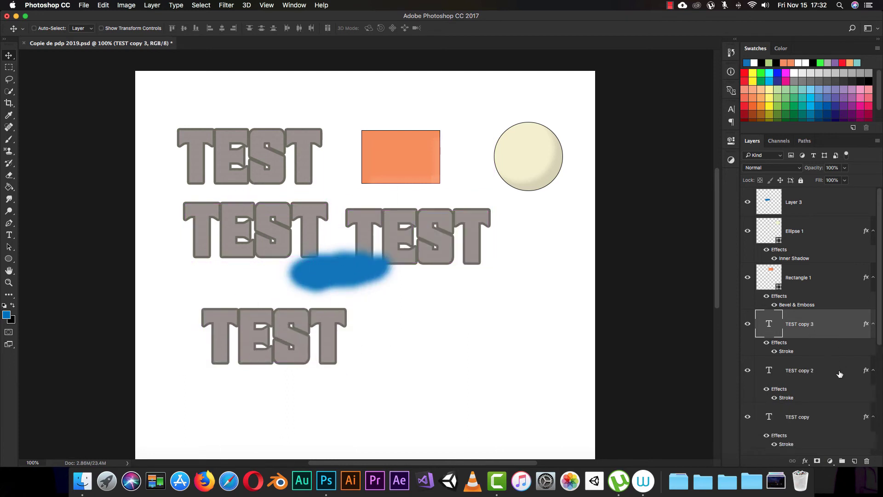
# Create a layer group and put the original TEST text layer and its three copies into it
pyautogui.click(842, 460)
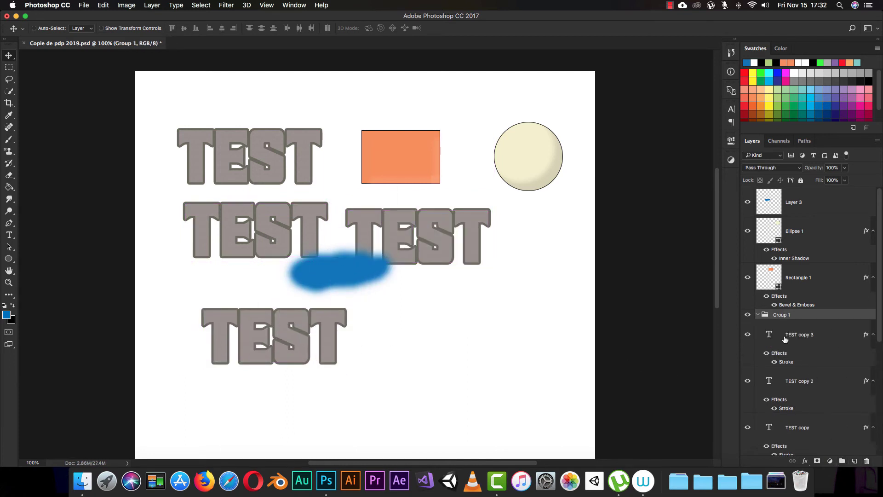
pyautogui.click(758, 315)
pyautogui.moveTo(776, 341); pyautogui.dragTo(781, 316)
pyautogui.moveTo(784, 382); pyautogui.dragTo(782, 321)
pyautogui.moveTo(781, 427); pyautogui.dragTo(760, 326)
pyautogui.click(757, 315)
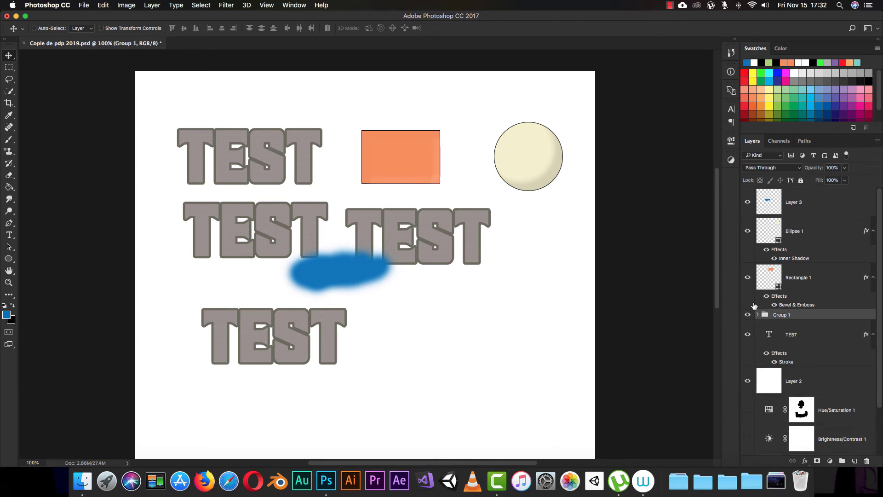
pyautogui.click(762, 340)
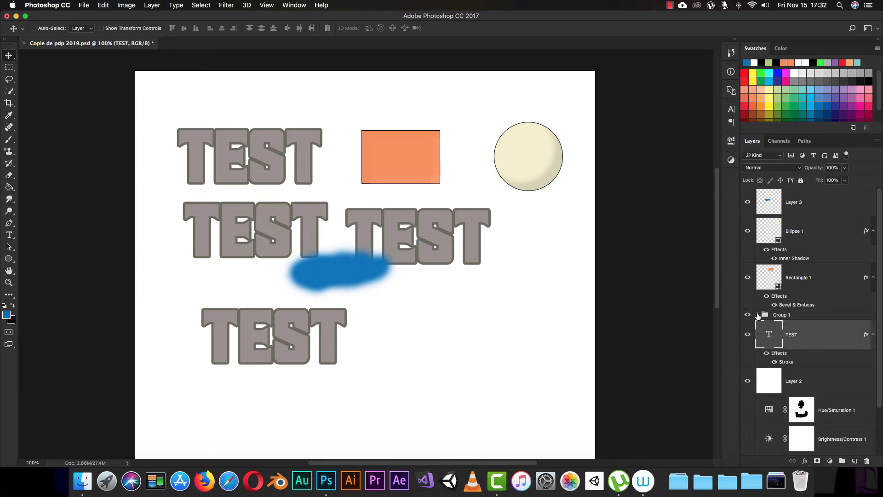
pyautogui.moveTo(758, 316); pyautogui.dragTo(758, 317)
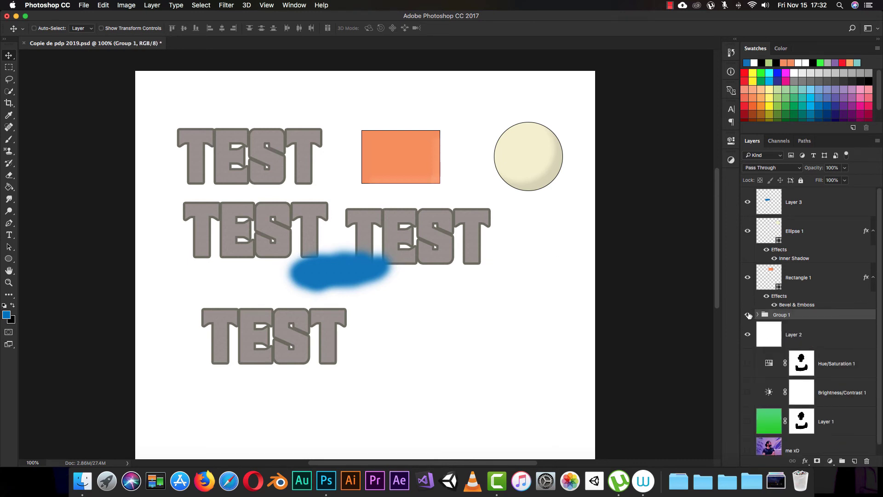
# Examine the new layer group by hiding and showing it and by expanding and collapsing its contents
pyautogui.click(747, 315)
pyautogui.click(747, 315)
pyautogui.click(747, 315)
pyautogui.click(747, 315)
pyautogui.click(759, 315)
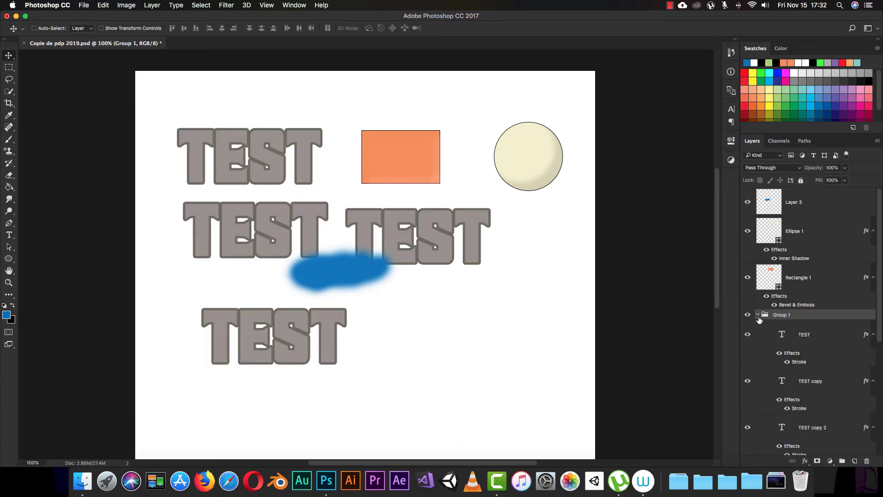
pyautogui.press('super+comma')
pyautogui.click(747, 316)
pyautogui.click(758, 316)
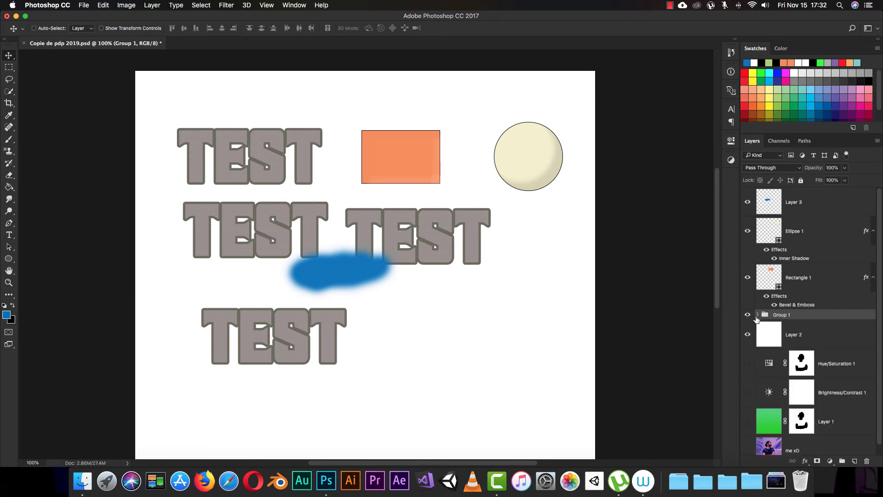
pyautogui.click(756, 315)
pyautogui.scroll(-5, 826, 351)
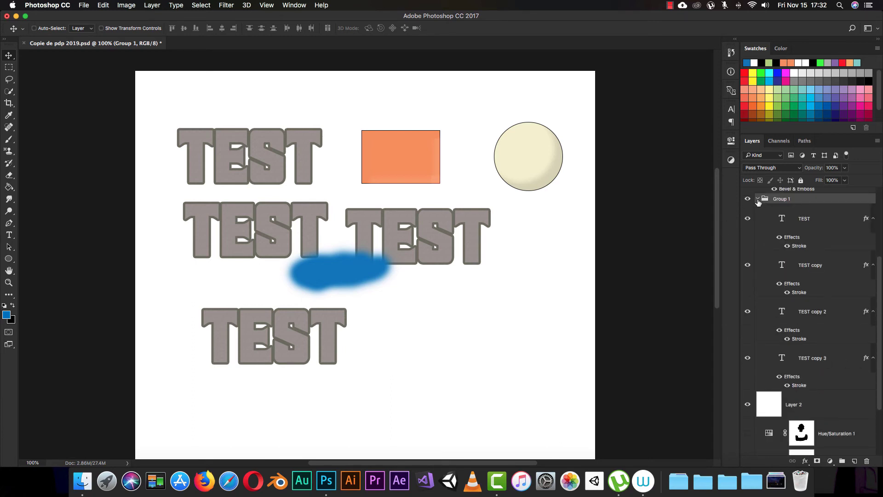
pyautogui.click(757, 200)
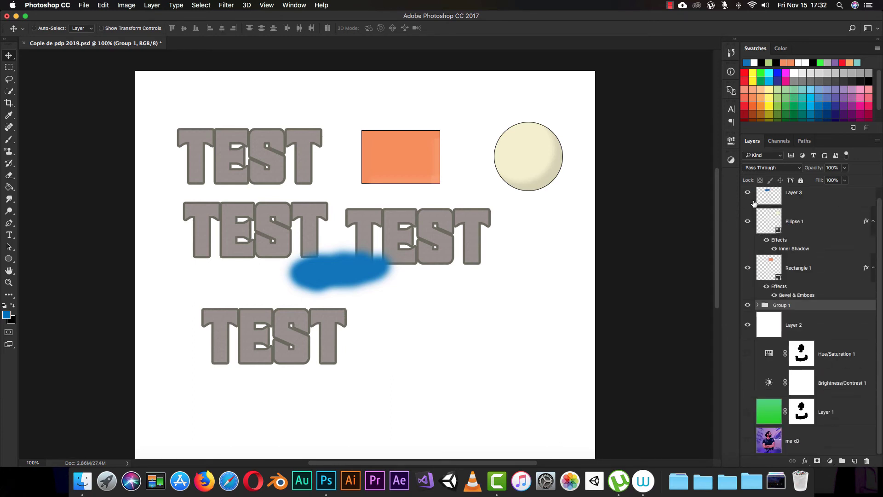
pyautogui.click(746, 306)
pyautogui.click(746, 307)
# Rename the layer group as Test
pyautogui.doubleClick(781, 305)
pyautogui.write('Test')
pyautogui.press('Return')
# Move the original TEST layer out above the Test group, and check the group by hiding and showing it
pyautogui.click(757, 305)
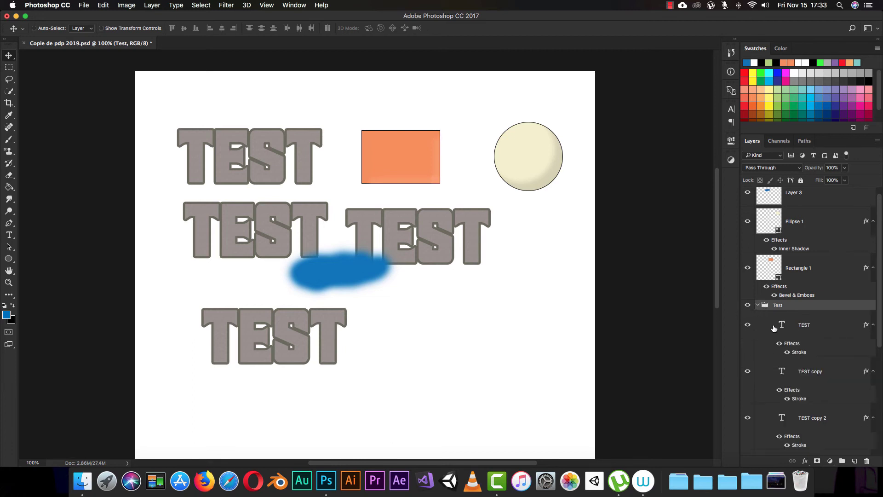
pyautogui.moveTo(773, 328); pyautogui.dragTo(775, 300)
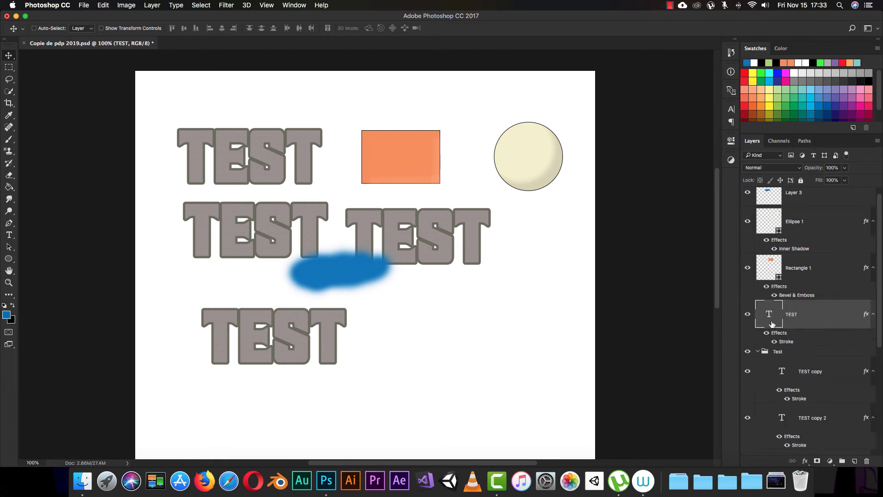
pyautogui.click(763, 354)
pyautogui.click(748, 352)
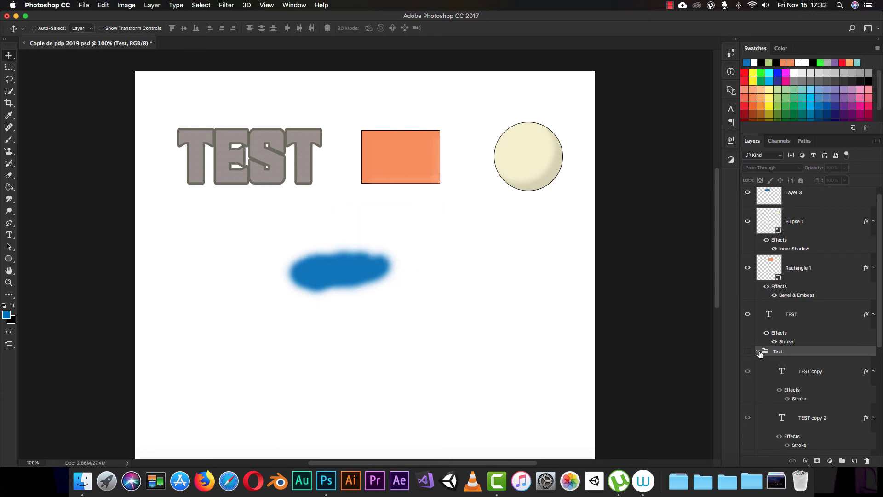
pyautogui.click(748, 351)
pyautogui.click(757, 352)
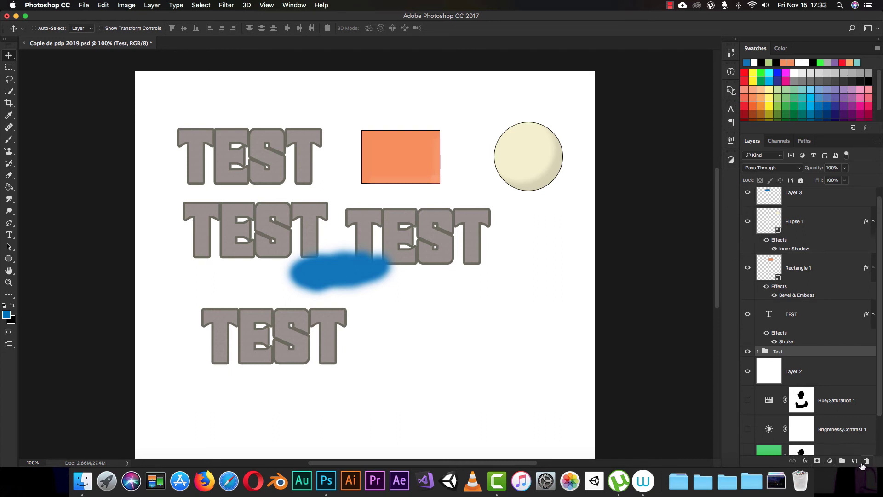
# Delete the layer containing the blue blob
pyautogui.click(823, 430)
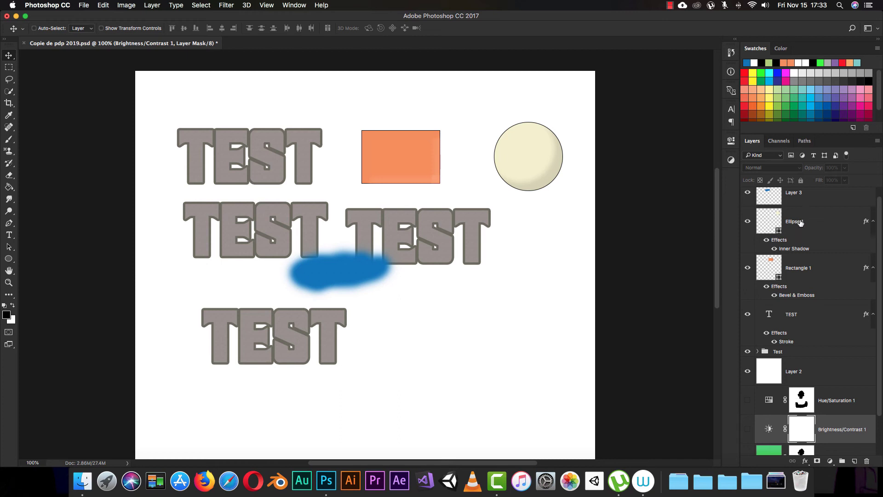
pyautogui.scroll(1, 880, 242)
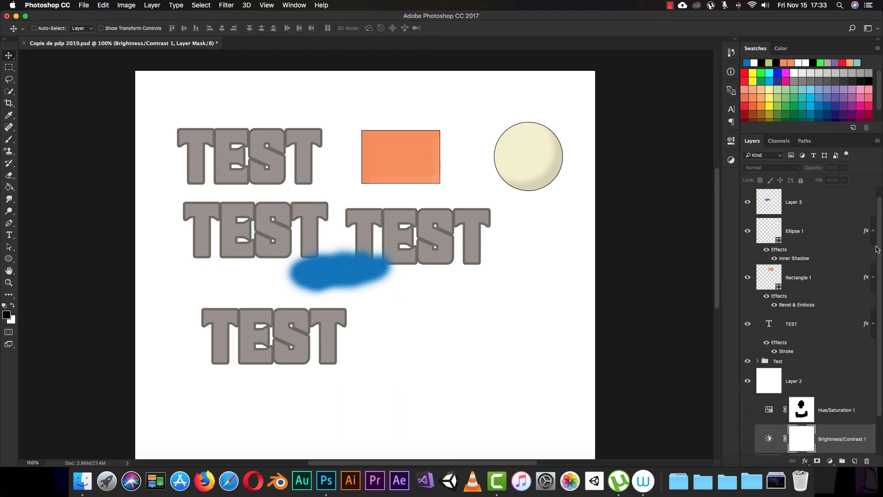
pyautogui.click(780, 209)
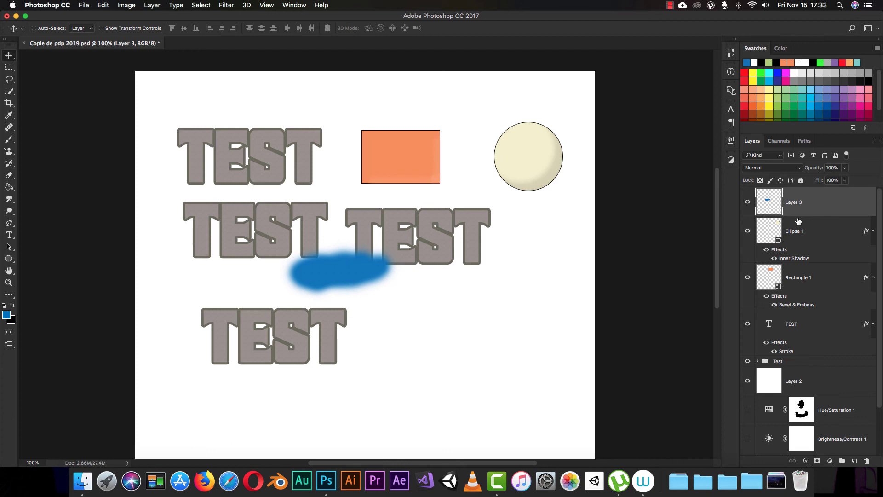
pyautogui.press('Delete')
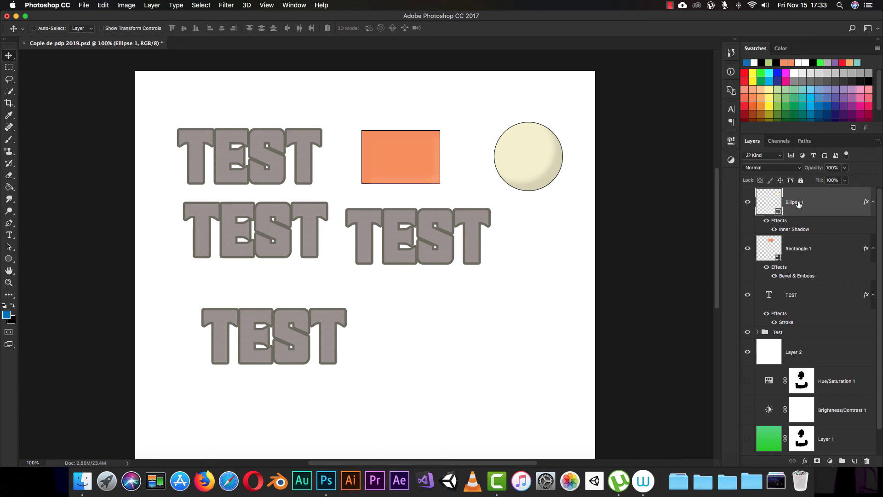
# Delete the circle's layer Ellipse 1 and undo the deletion
pyautogui.click(866, 461)
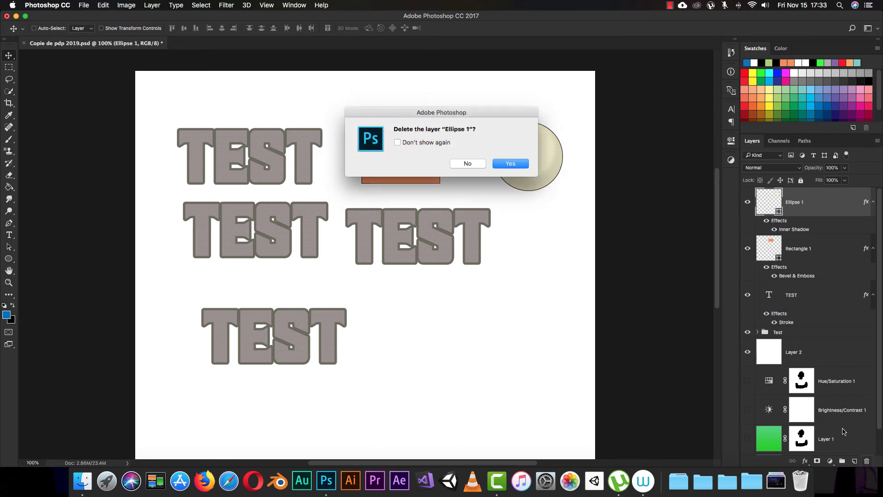
pyautogui.click(509, 164)
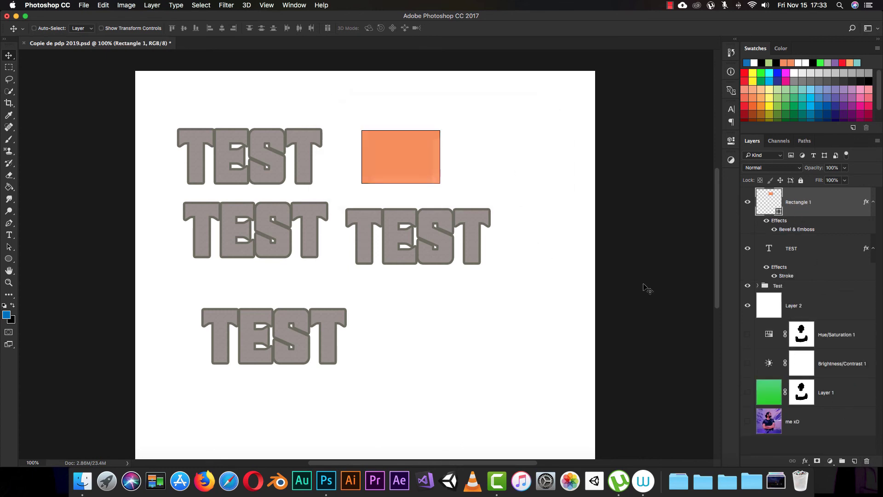
pyautogui.press('super+z')
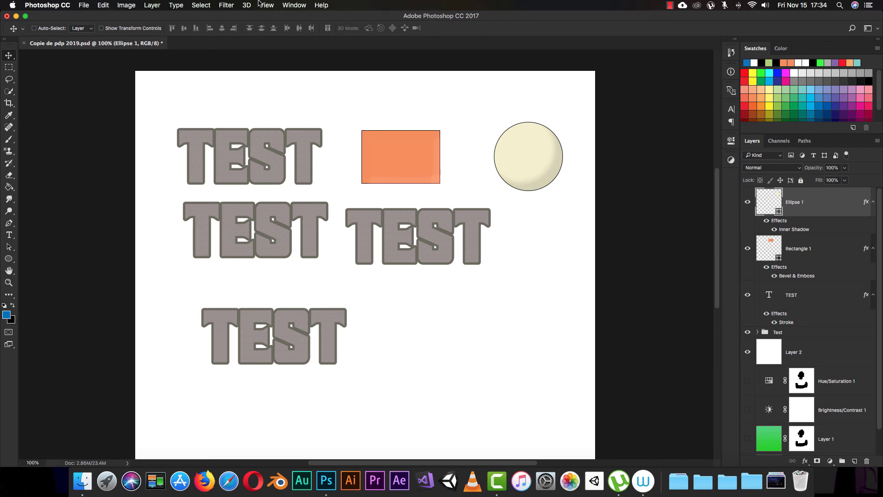
# Look over the filters available for the circle's layer
pyautogui.click(225, 5)
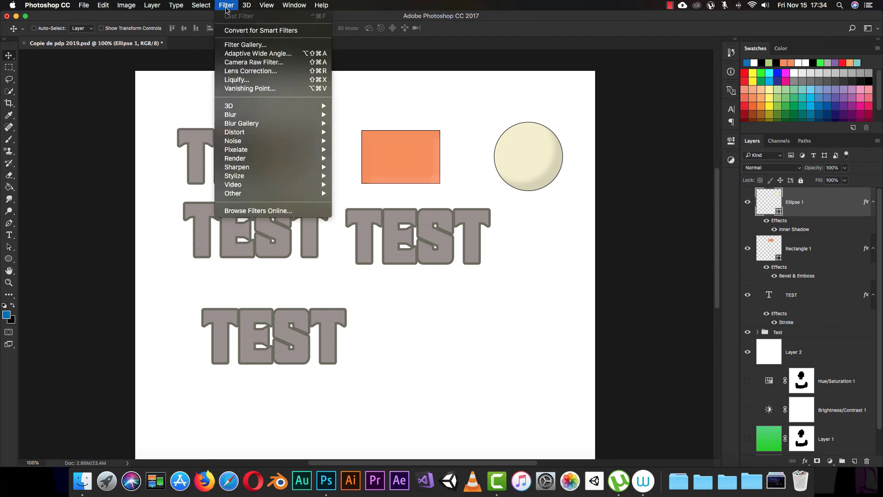